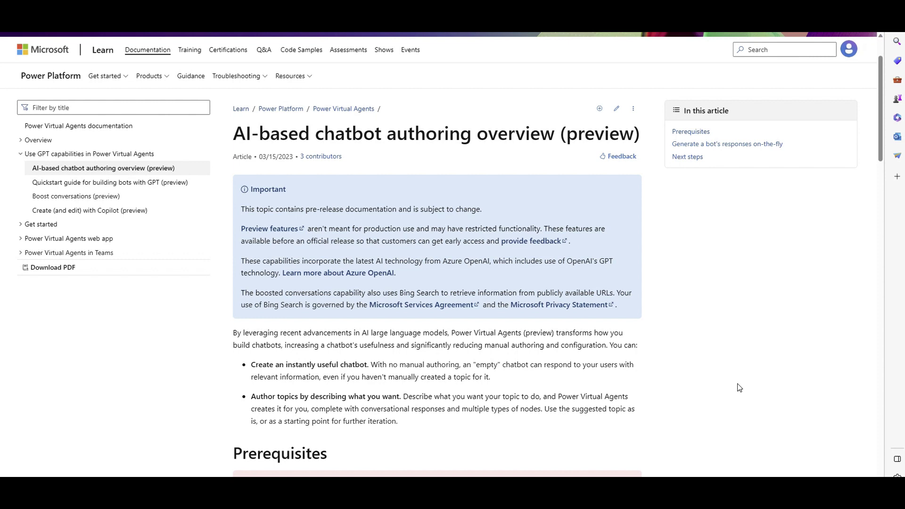
Examine the AI-based chatbot authoring overview article's title, publication date and Important note about Azure OpenAI technology
{"action": "left_click_drag", "start_coordinate": [232, 134], "coordinate": [499, 145]}
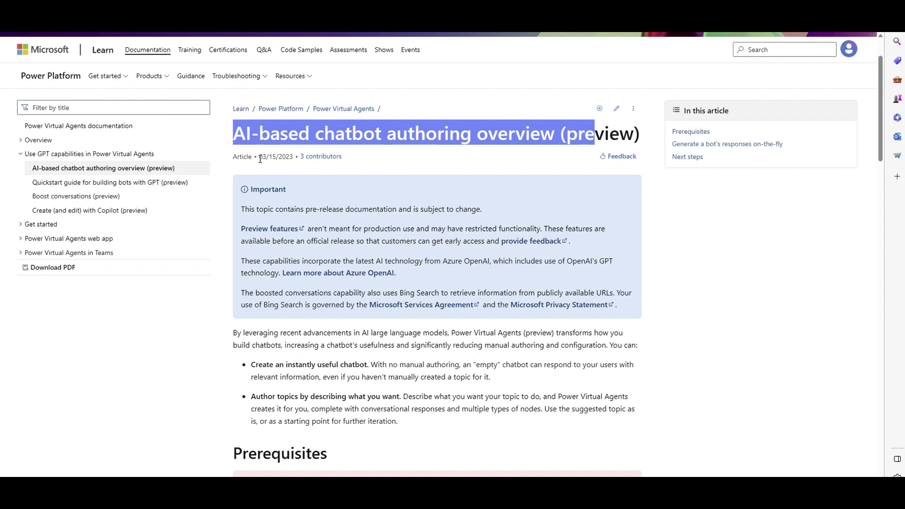
{"action": "left_click_drag", "start_coordinate": [260, 159], "coordinate": [267, 160]}
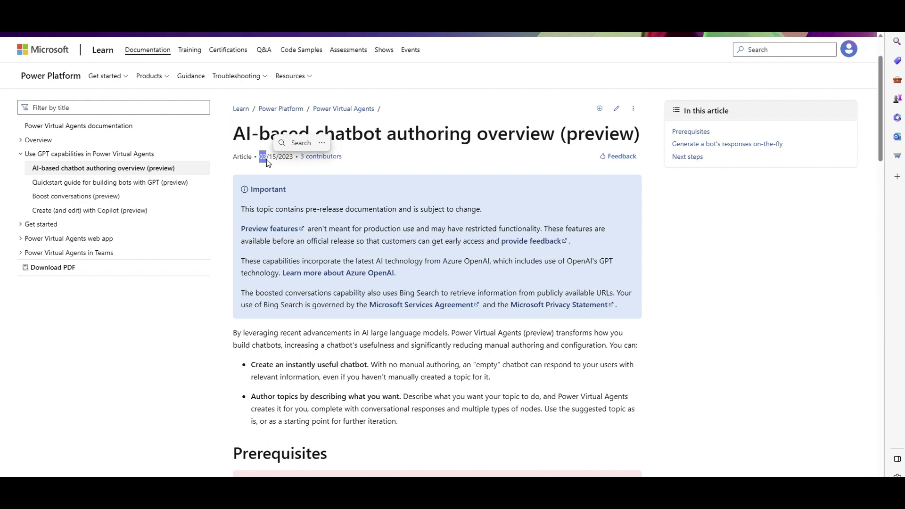
{"action": "left_click_drag", "start_coordinate": [576, 136], "coordinate": [634, 127]}
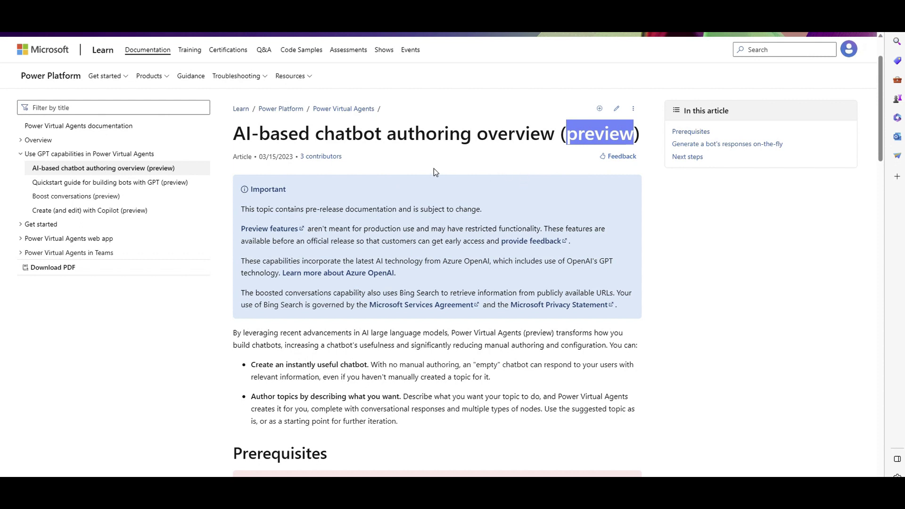
{"action": "left_click_drag", "start_coordinate": [316, 136], "coordinate": [381, 132]}
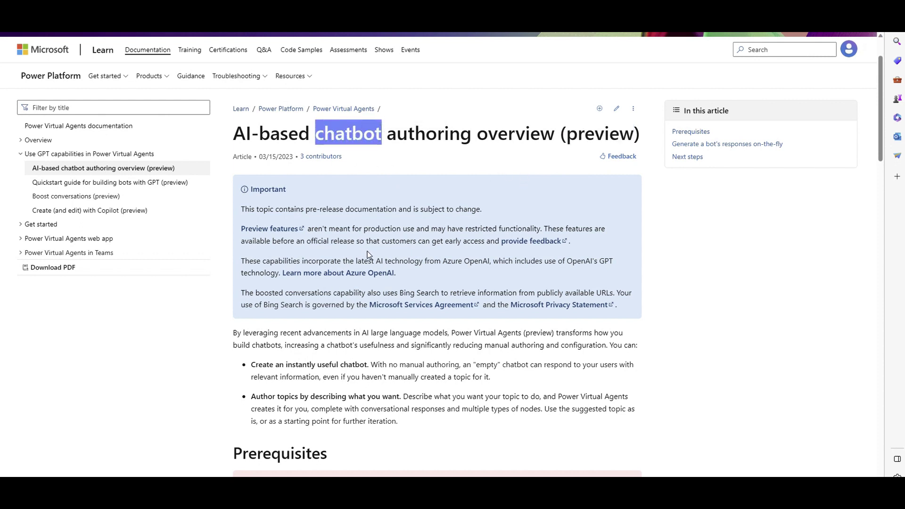
{"action": "left_click_drag", "start_coordinate": [444, 263], "coordinate": [494, 263]}
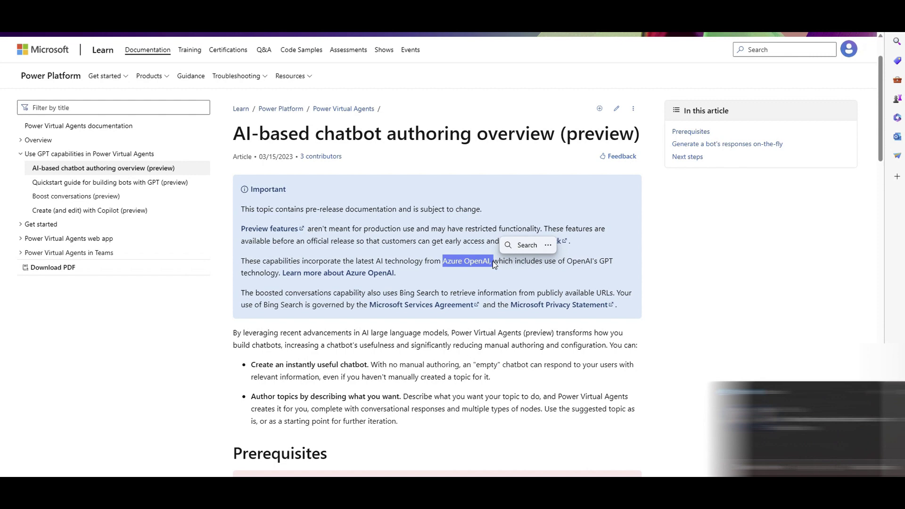
{"action": "scroll", "coordinate": [361, 289], "scroll_direction": "down", "scroll_amount": 3}
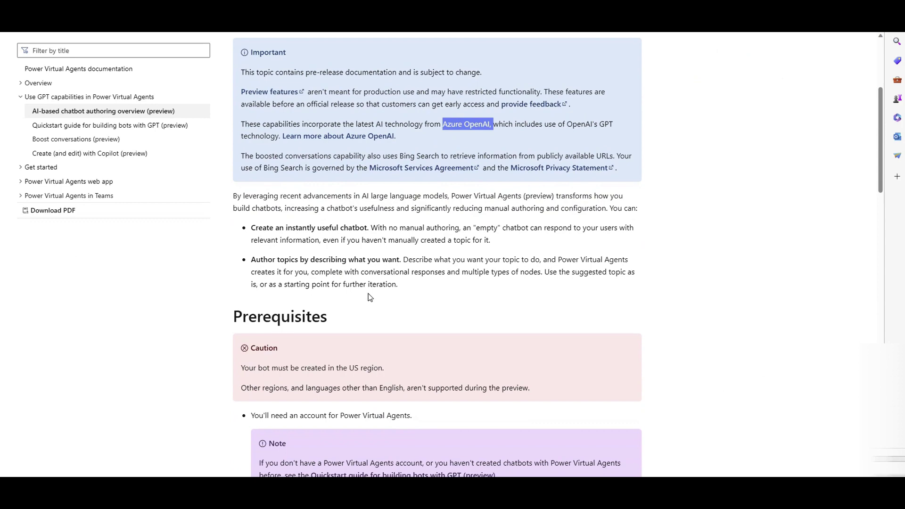
{"action": "scroll", "coordinate": [357, 301], "scroll_direction": "up", "scroll_amount": 2}
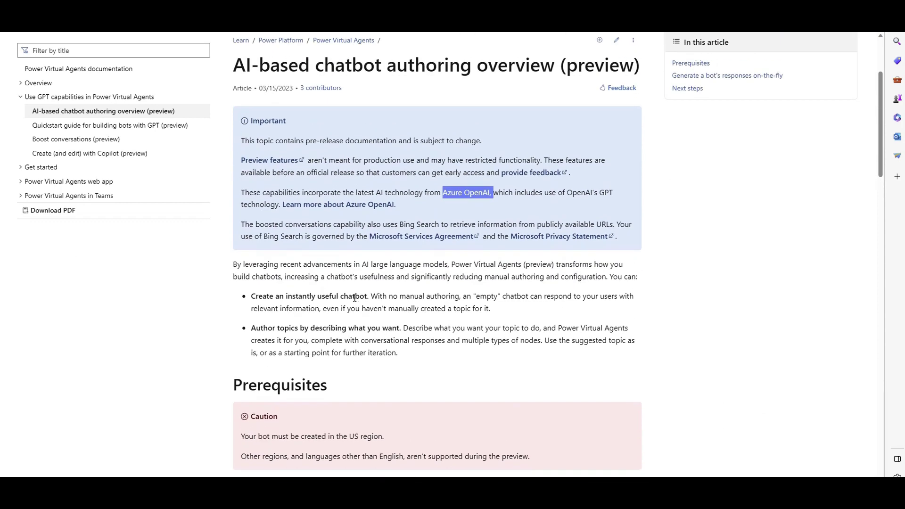
{"action": "left_click_drag", "start_coordinate": [566, 64], "coordinate": [627, 65]}
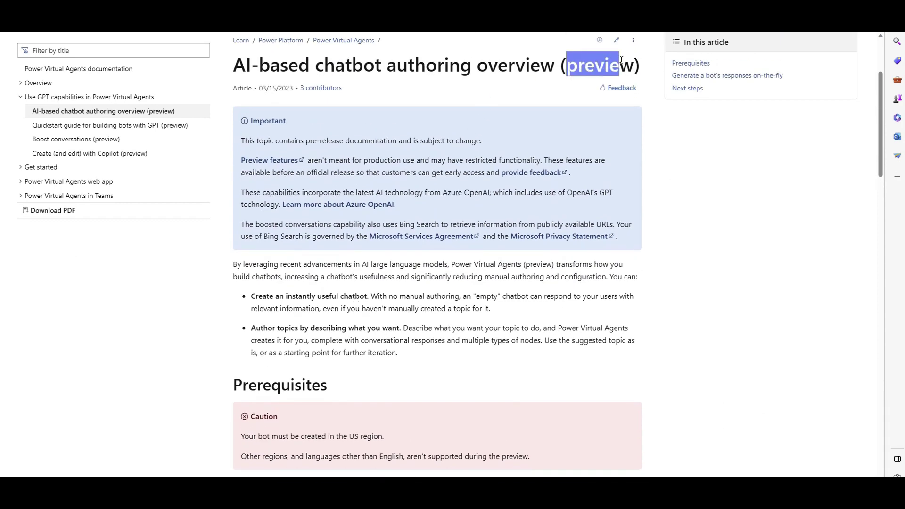
Read the Prerequisites caution on regions and languages and the Power Virtual Agents account requirement
{"action": "scroll", "coordinate": [303, 235], "scroll_direction": "down", "scroll_amount": 3}
{"action": "scroll", "coordinate": [303, 235], "scroll_direction": "down", "scroll_amount": 1}
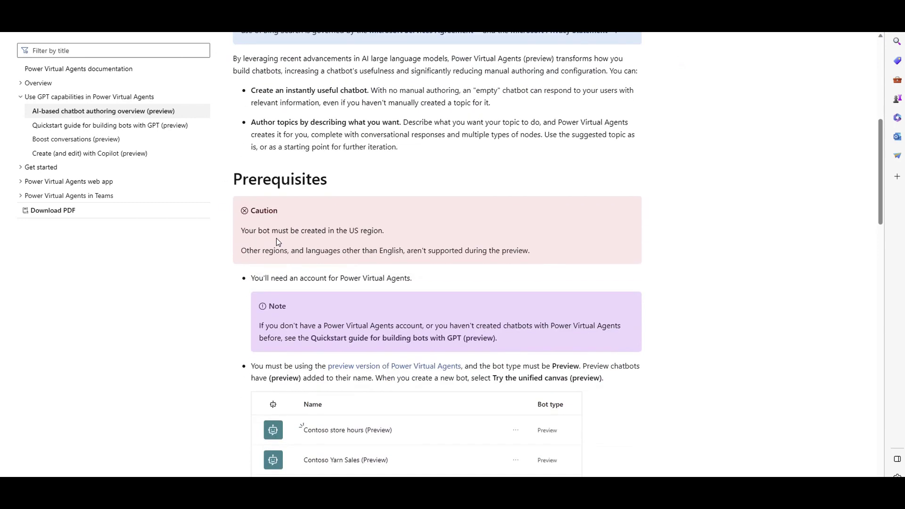
{"action": "left_click_drag", "start_coordinate": [388, 232], "coordinate": [355, 231]}
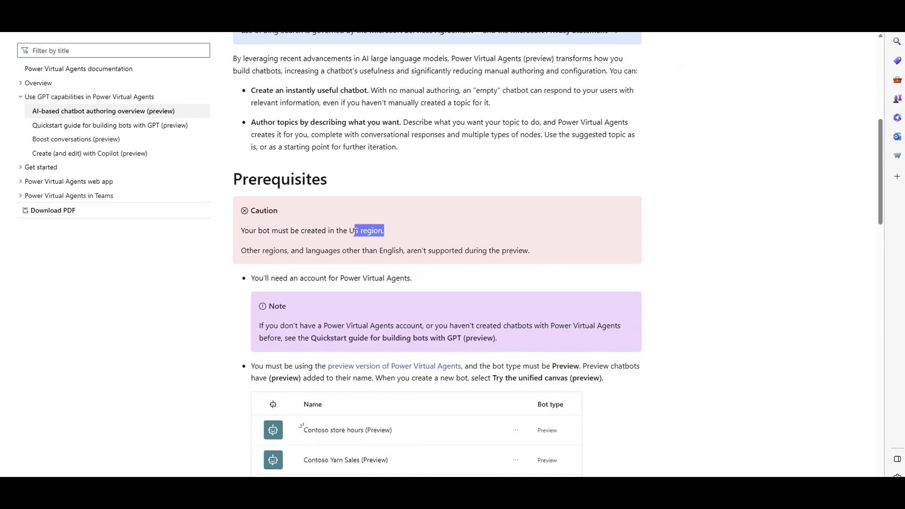
{"action": "left_click_drag", "start_coordinate": [529, 251], "coordinate": [503, 254]}
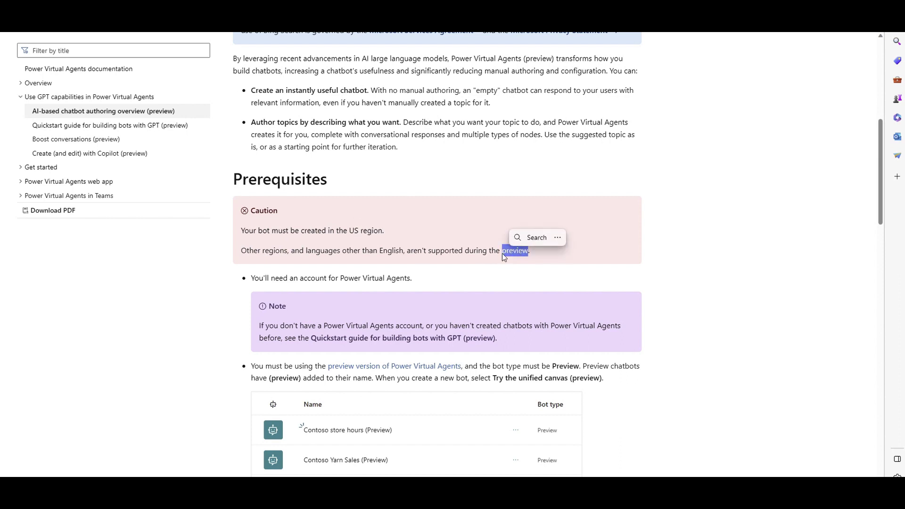
{"action": "left_click", "coordinate": [567, 256]}
{"action": "left_click_drag", "start_coordinate": [567, 256], "coordinate": [250, 225]}
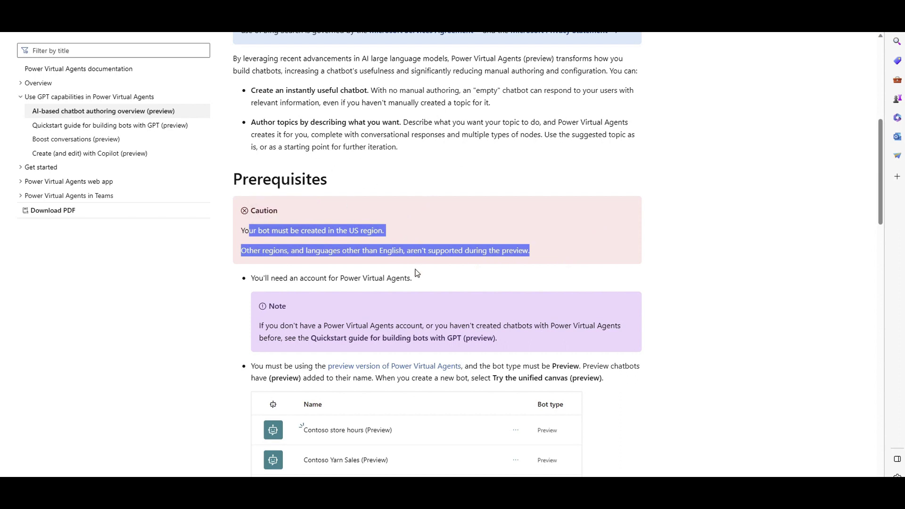
{"action": "mouse_move", "coordinate": [414, 279]}
{"action": "left_mouse_down"}
{"action": "mouse_move", "coordinate": [340, 279]}
{"action": "mouse_move", "coordinate": [410, 280]}
{"action": "left_mouse_up"}
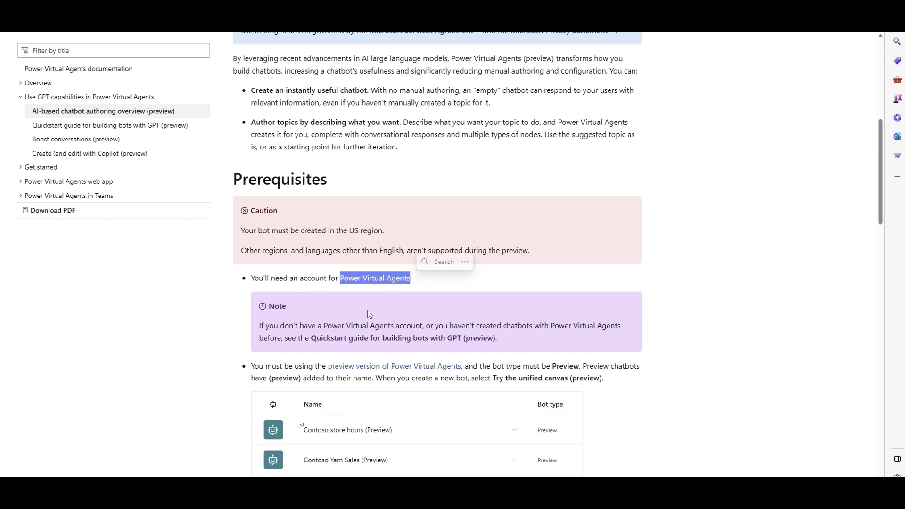
Examine the prerequisites for the required bot type and the note linking to the quickstart guide
{"action": "scroll", "coordinate": [372, 297], "scroll_direction": "down", "scroll_amount": 1}
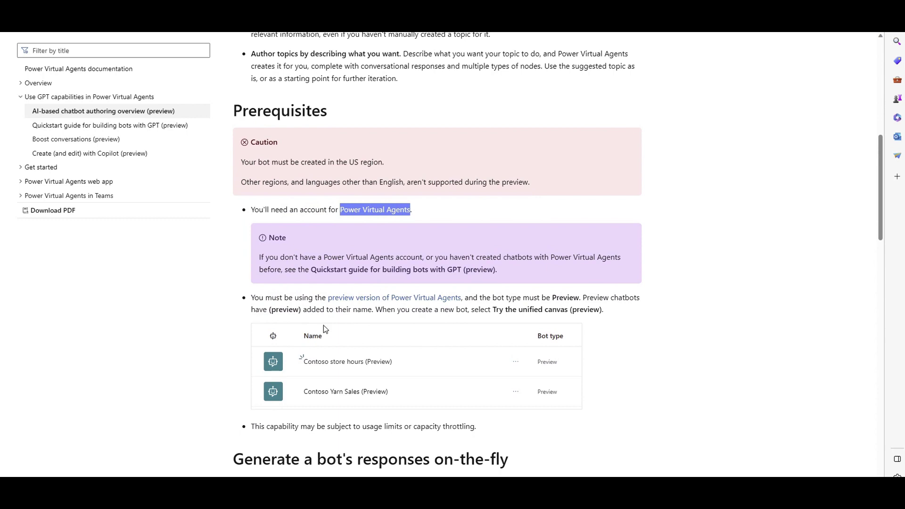
{"action": "left_click", "coordinate": [576, 302]}
{"action": "left_click_drag", "start_coordinate": [577, 302], "coordinate": [550, 303]}
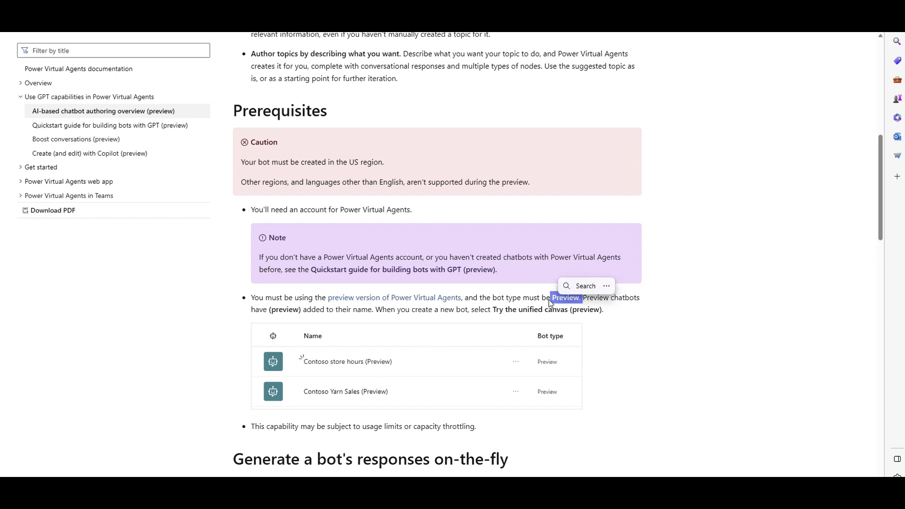
{"action": "left_click", "coordinate": [590, 329]}
{"action": "left_click_drag", "start_coordinate": [580, 299], "coordinate": [565, 299]}
{"action": "scroll", "coordinate": [366, 169], "scroll_direction": "down", "scroll_amount": 2}
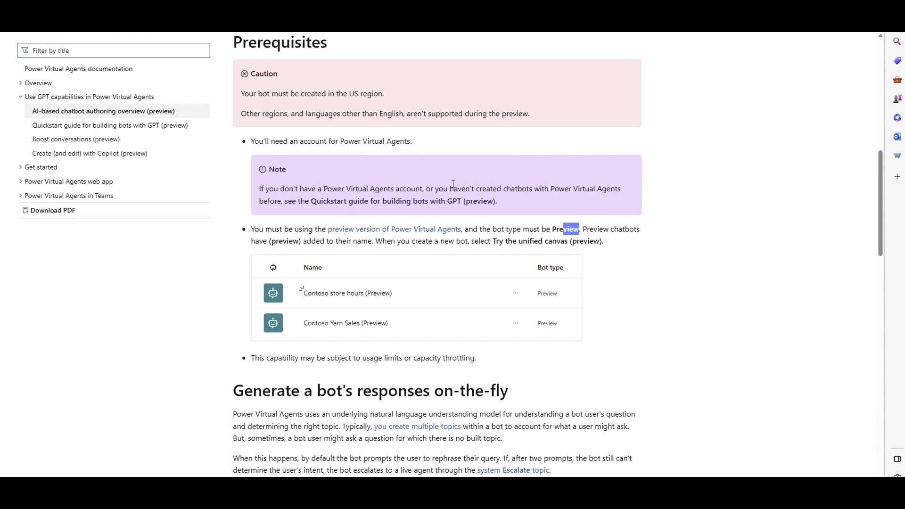
{"action": "scroll", "coordinate": [451, 188], "scroll_direction": "up", "scroll_amount": 2}
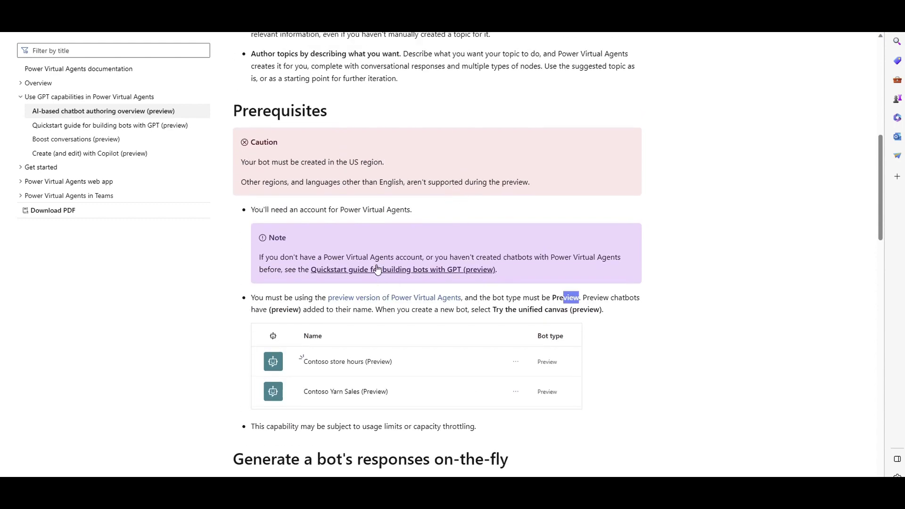
{"action": "left_click_drag", "start_coordinate": [518, 281], "coordinate": [492, 179]}
Switch to Power Virtual Agents and open the list of existing chatbots
{"action": "left_click", "coordinate": [760, 150]}
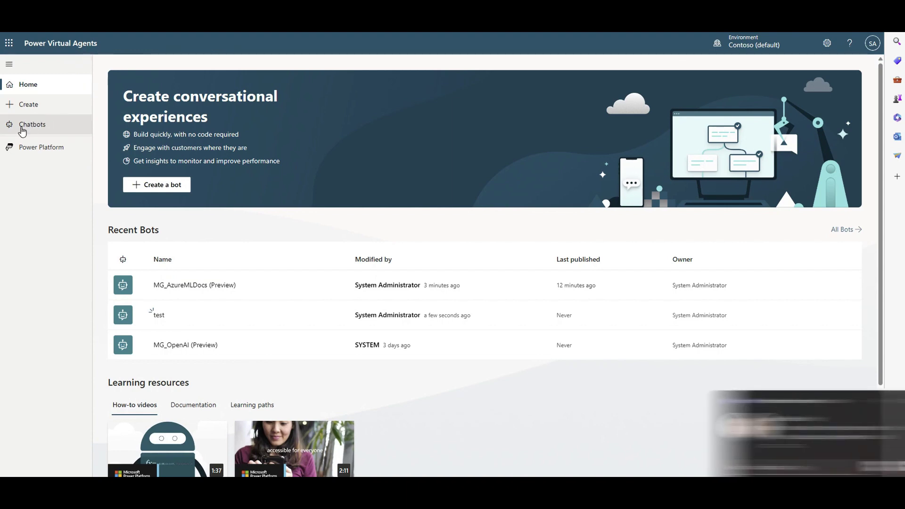
{"action": "left_click", "coordinate": [22, 130]}
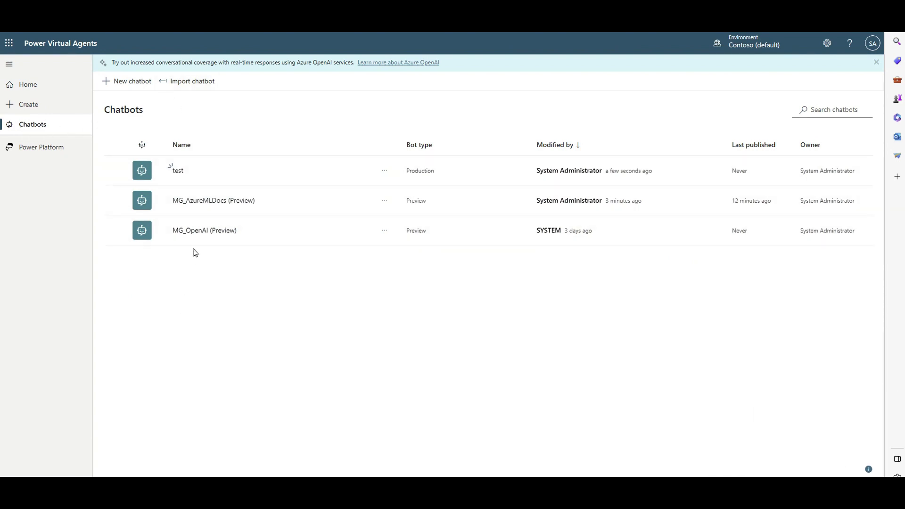
Try to create a new chatbot on the unified canvas (preview) with the name test
{"action": "left_click", "coordinate": [133, 83]}
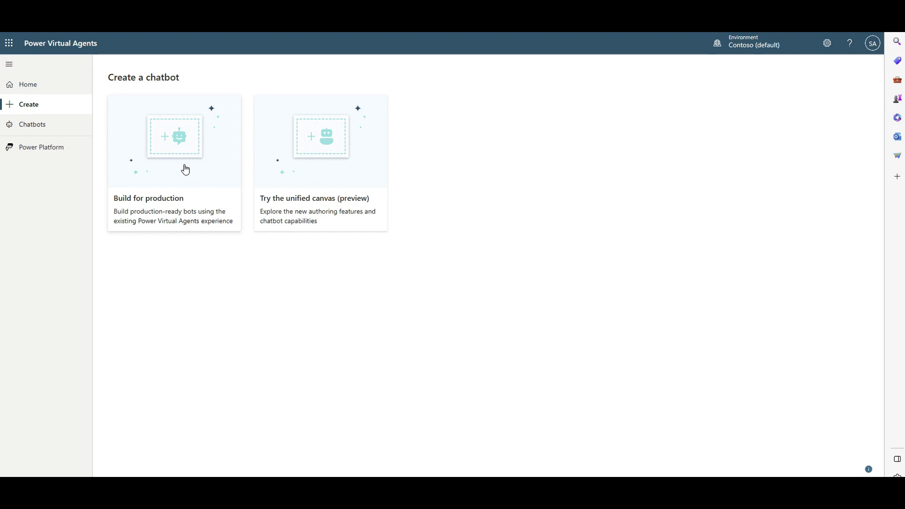
{"action": "left_click", "coordinate": [300, 193]}
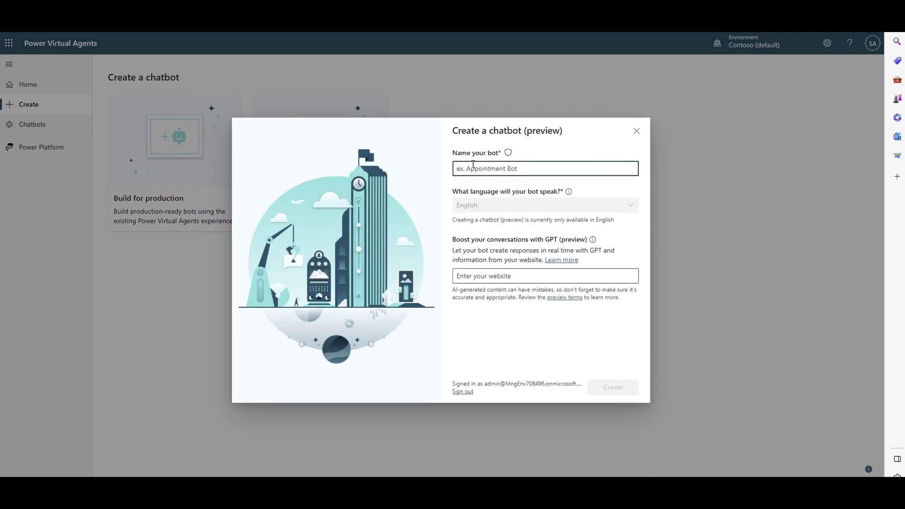
{"action": "type", "text": "test"}
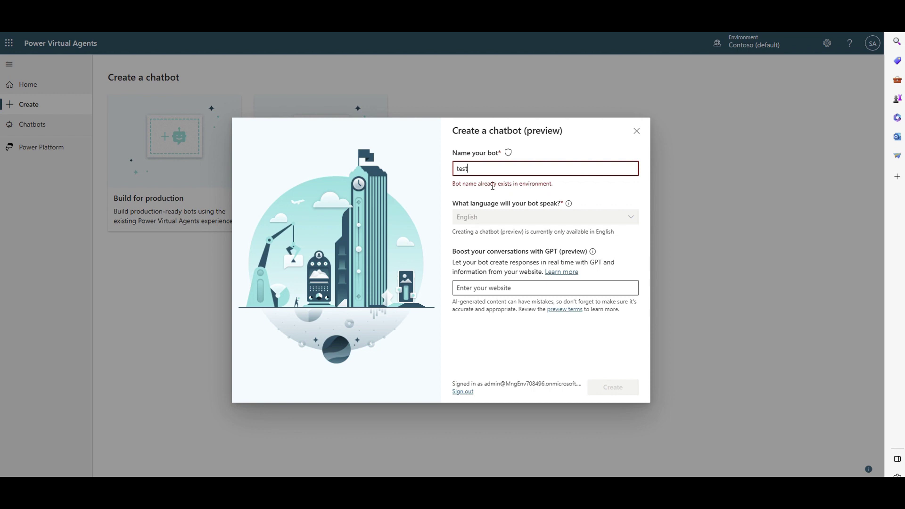
{"action": "left_click", "coordinate": [501, 285]}
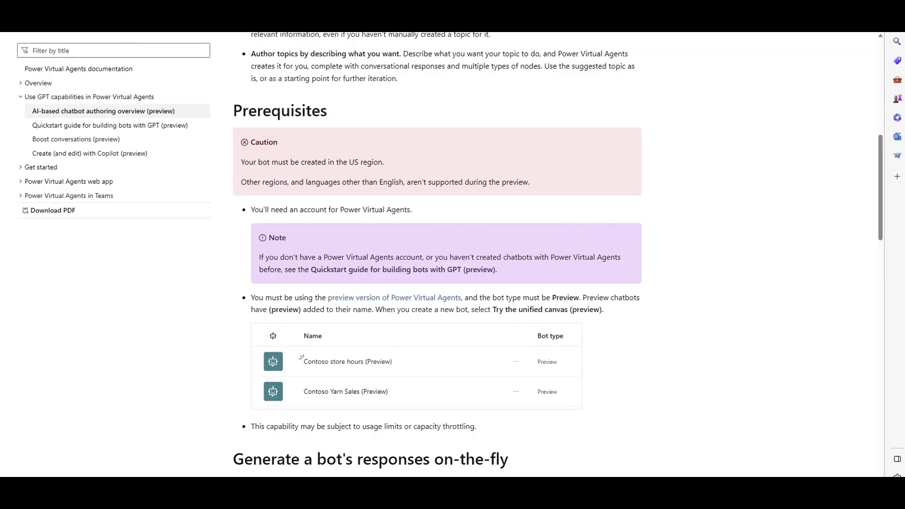
Go to learn.microsoft.com in the documentation browser page and open its technical documentation section
{"action": "scroll", "coordinate": [244, 117], "scroll_direction": "up", "scroll_amount": 3}
{"action": "scroll", "coordinate": [245, 118], "scroll_direction": "up", "scroll_amount": 1}
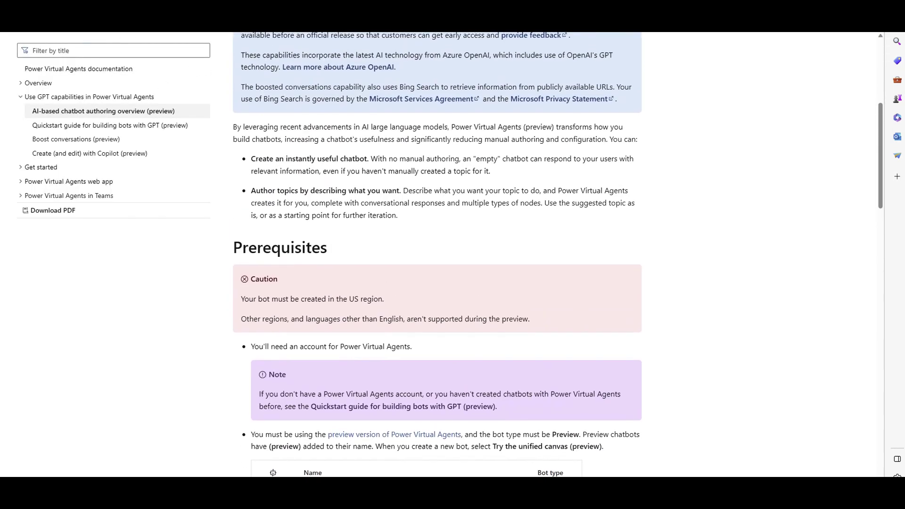
{"action": "key", "text": "ctrl+l"}
{"action": "type", "text": "learn.microsoft.com"}
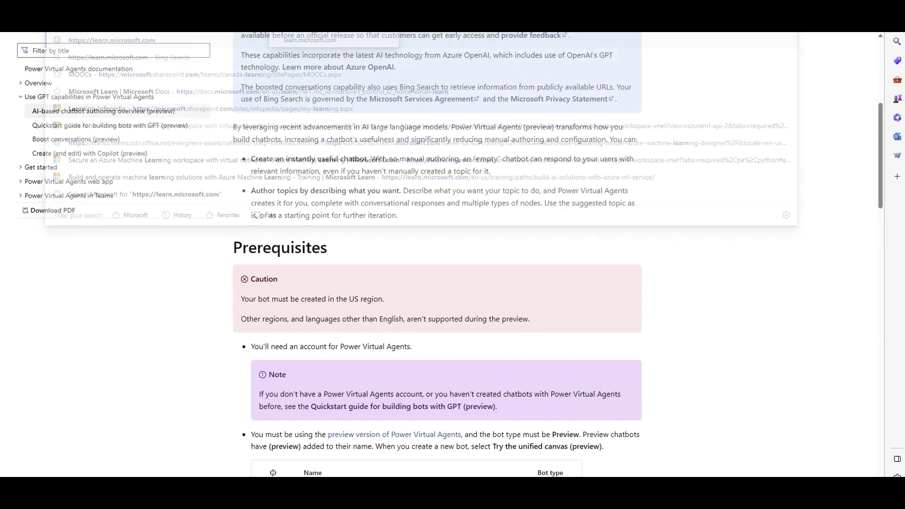
{"action": "key", "text": "Return"}
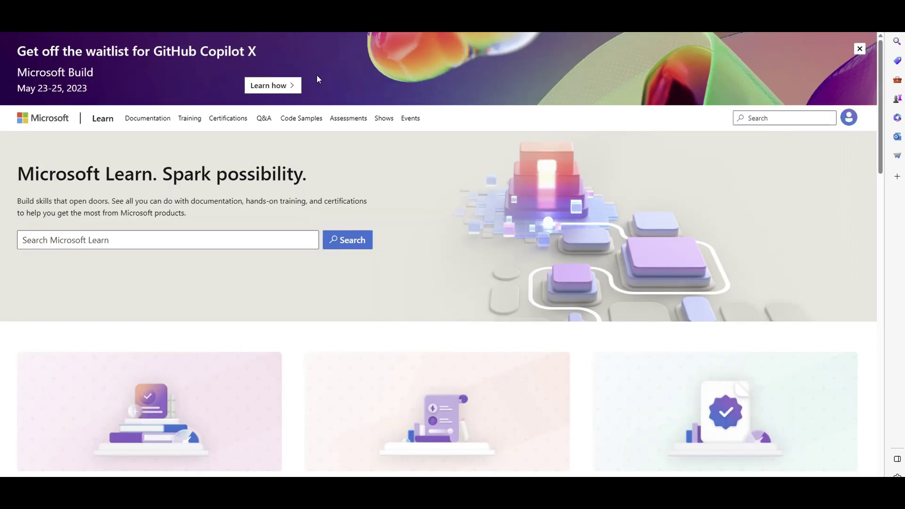
{"action": "scroll", "coordinate": [307, 174], "scroll_direction": "down", "scroll_amount": 3}
{"action": "scroll", "coordinate": [261, 179], "scroll_direction": "up", "scroll_amount": 3}
{"action": "left_click", "coordinate": [150, 124]}
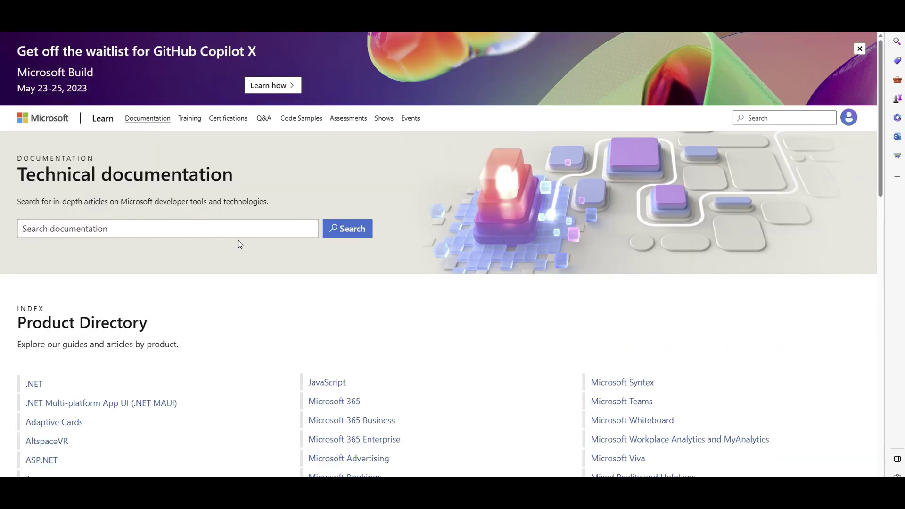
Look through the Product Directory for the Microsoft products covered by the technical documentation
{"action": "scroll", "coordinate": [240, 241], "scroll_direction": "down", "scroll_amount": 3}
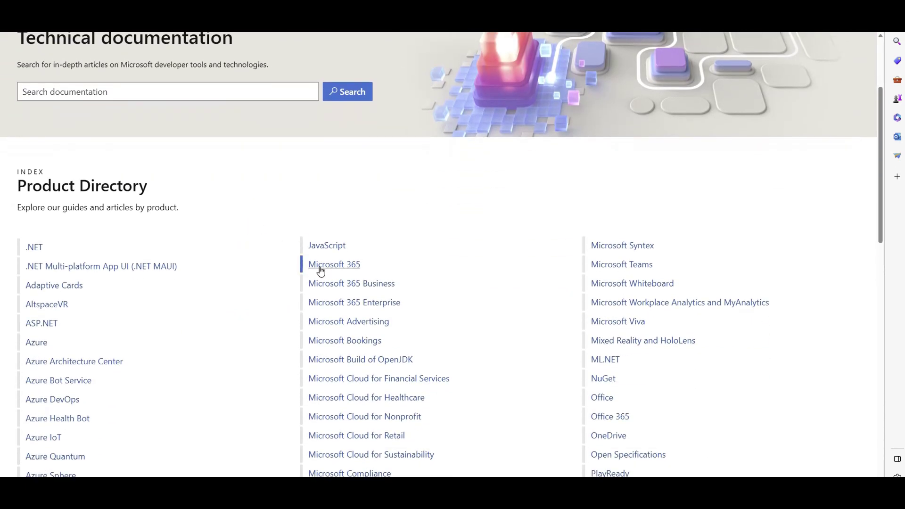
{"action": "scroll", "coordinate": [103, 309], "scroll_direction": "down", "scroll_amount": 3}
{"action": "scroll", "coordinate": [92, 211], "scroll_direction": "down", "scroll_amount": 3}
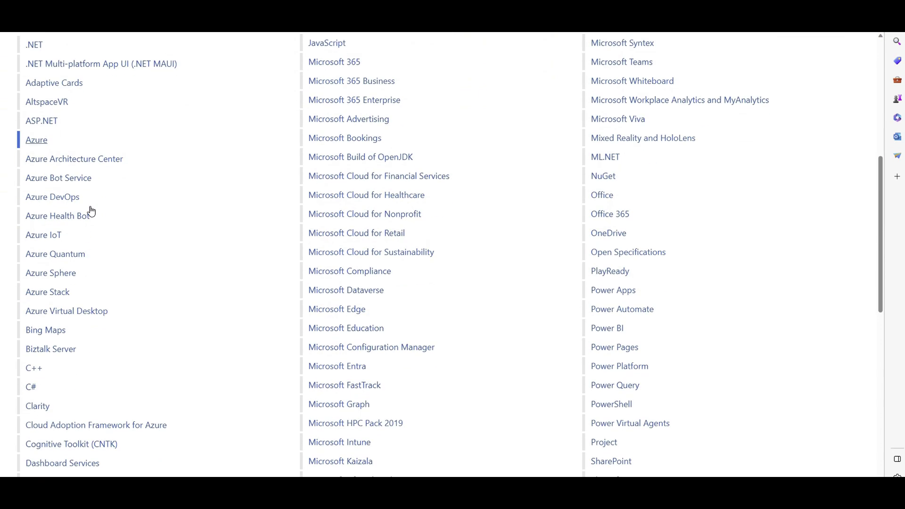
{"action": "scroll", "coordinate": [91, 211], "scroll_direction": "down", "scroll_amount": 4}
{"action": "scroll", "coordinate": [221, 269], "scroll_direction": "up", "scroll_amount": 8}
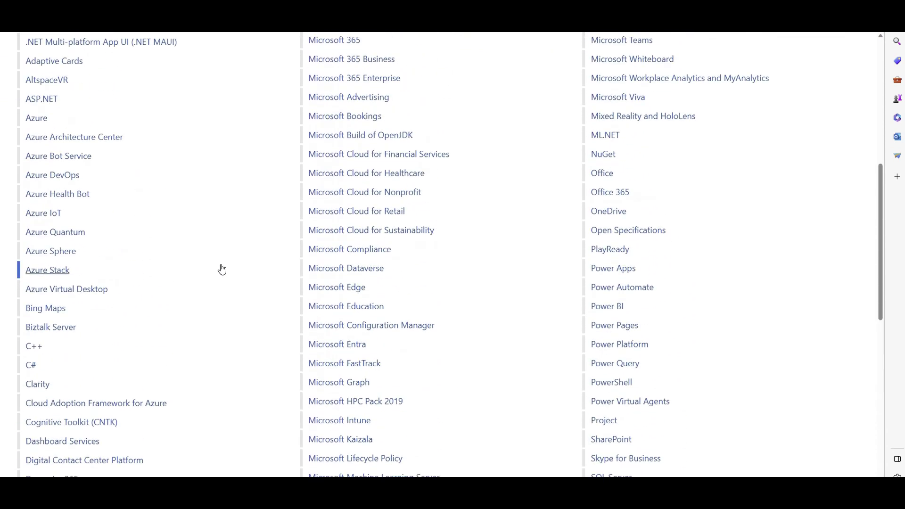
{"action": "scroll", "coordinate": [230, 264], "scroll_direction": "up", "scroll_amount": 5}
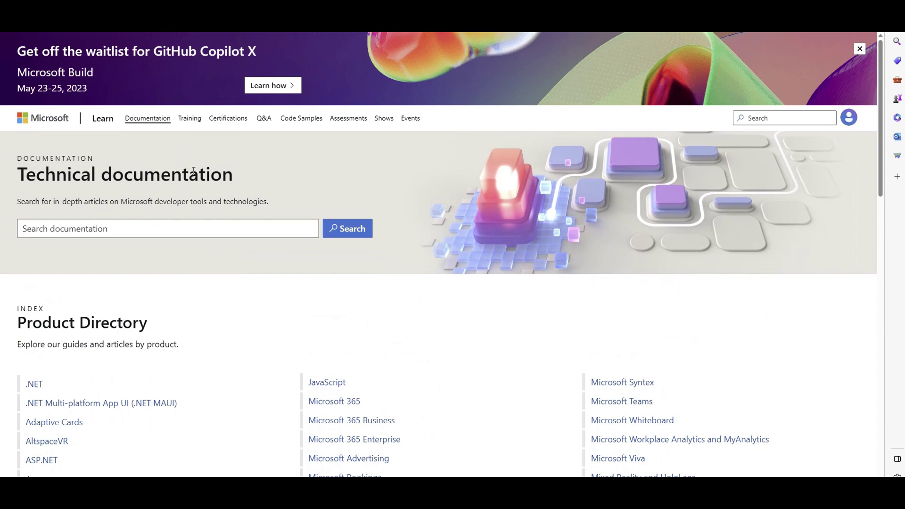
{"action": "scroll", "coordinate": [193, 171], "scroll_direction": "down", "scroll_amount": 8}
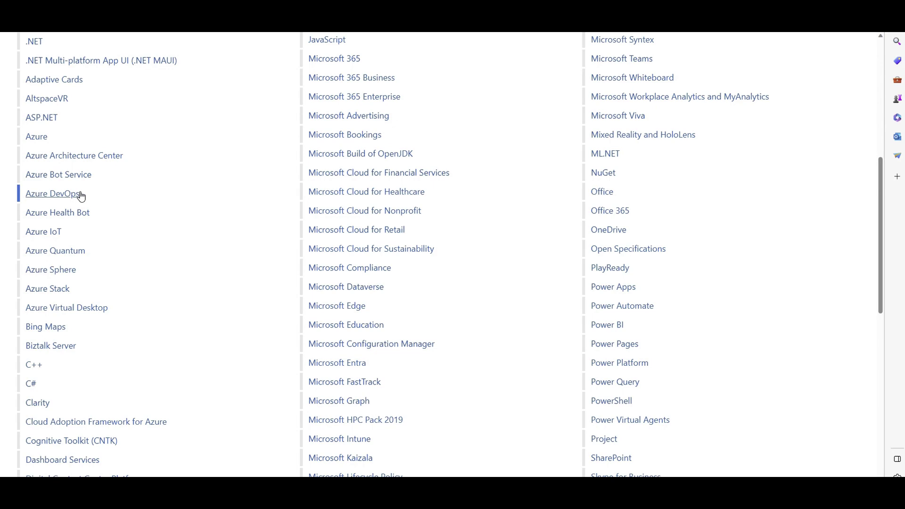
{"action": "scroll", "coordinate": [81, 196], "scroll_direction": "up", "scroll_amount": 7}
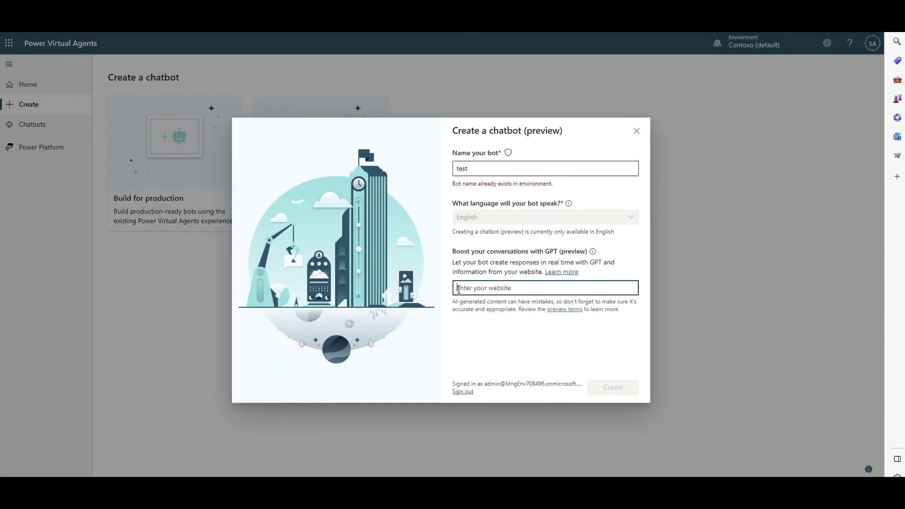
Return to Power Virtual Agents, cancel the chatbot creation form and go back to the list of chatbots
{"action": "left_click", "coordinate": [459, 290]}
{"action": "left_click", "coordinate": [636, 132]}
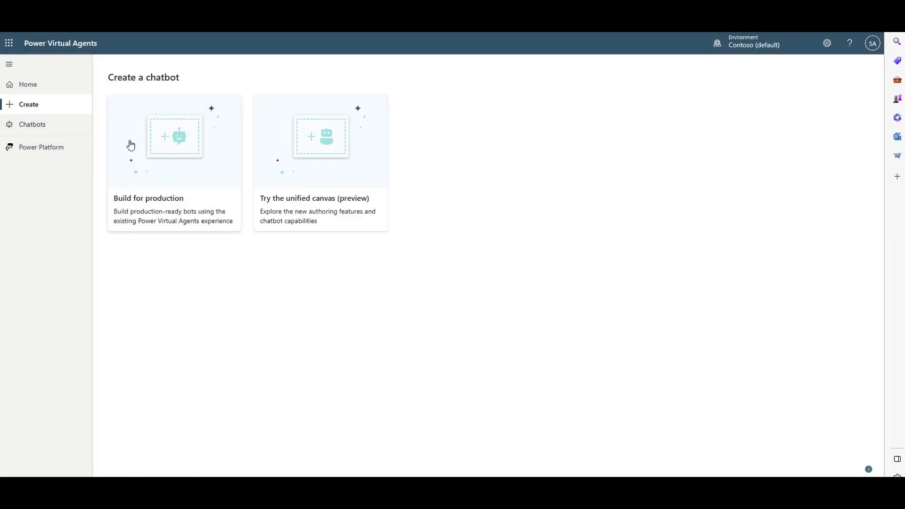
{"action": "left_click", "coordinate": [44, 126]}
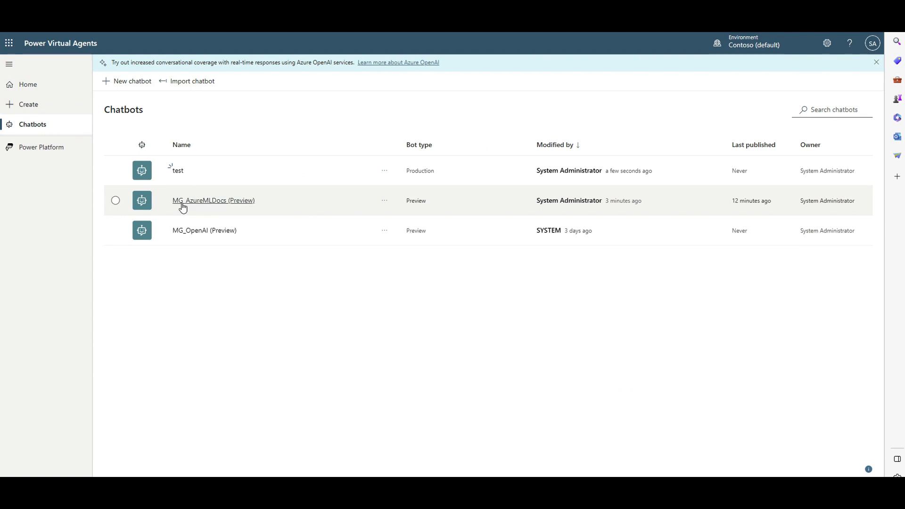
Open the MG_AzureMLDocs chatbot and ask its test chat "what private endpoints are needed for creating azure ml behind vnet?"
{"action": "left_click", "coordinate": [210, 205]}
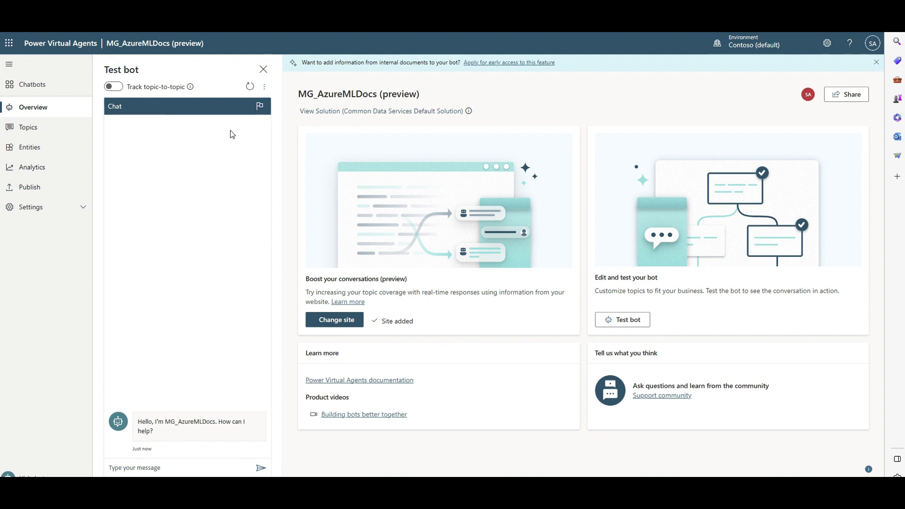
{"action": "left_click", "coordinate": [184, 469]}
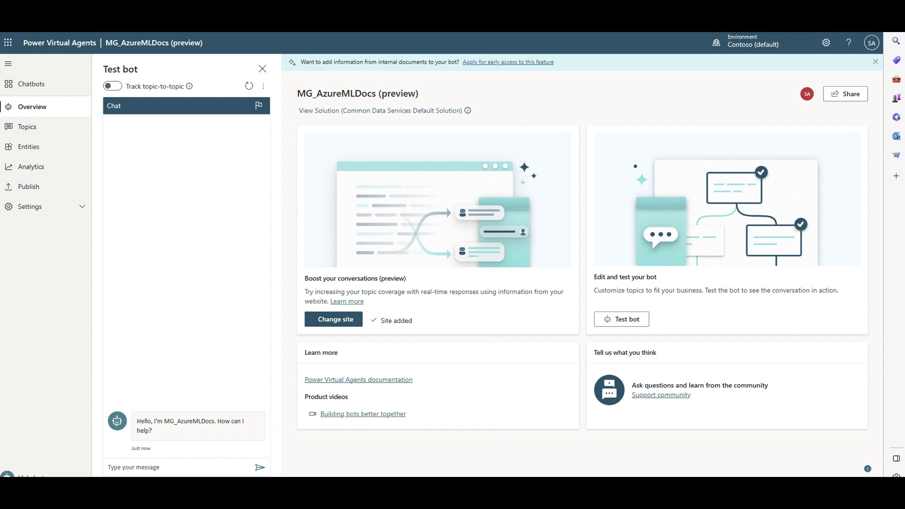
{"action": "left_click", "coordinate": [216, 467]}
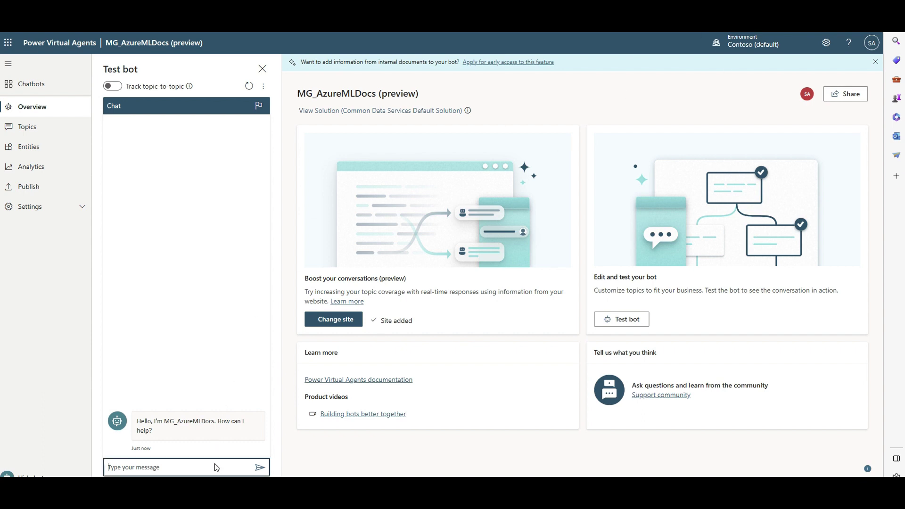
{"action": "right_click", "coordinate": [216, 464]}
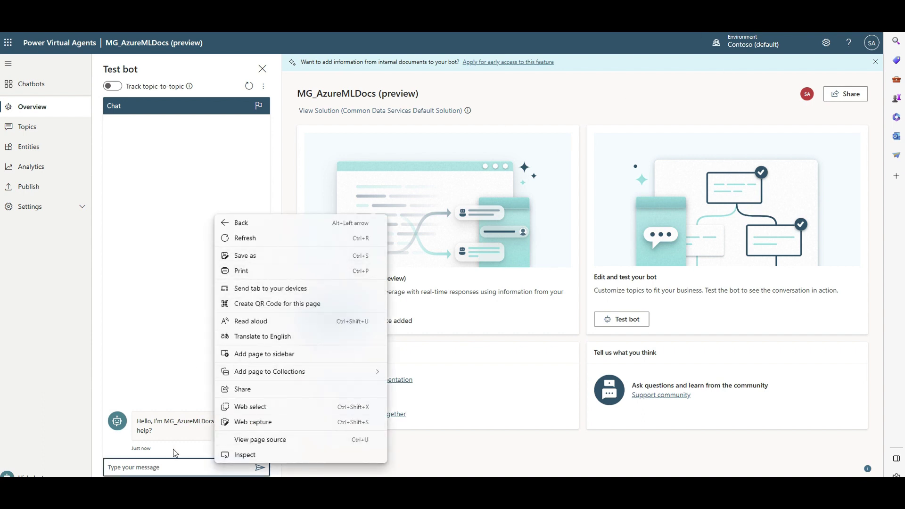
{"action": "left_click", "coordinate": [186, 465]}
{"action": "left_click", "coordinate": [186, 466]}
{"action": "key", "text": "ctrl+v"}
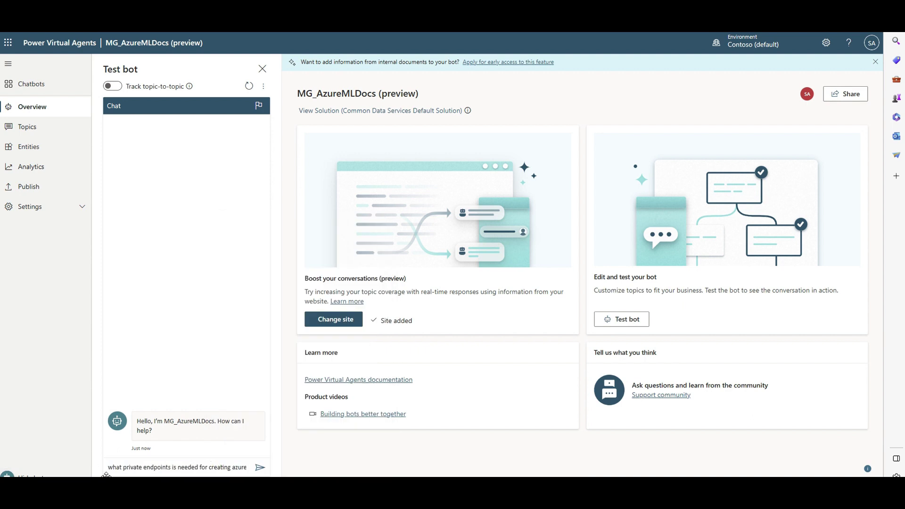
{"action": "double_click", "coordinate": [175, 467]}
{"action": "type", "text": "are"}
{"action": "left_click_drag", "start_coordinate": [229, 468], "coordinate": [260, 469]}
{"action": "left_click", "coordinate": [260, 468]}
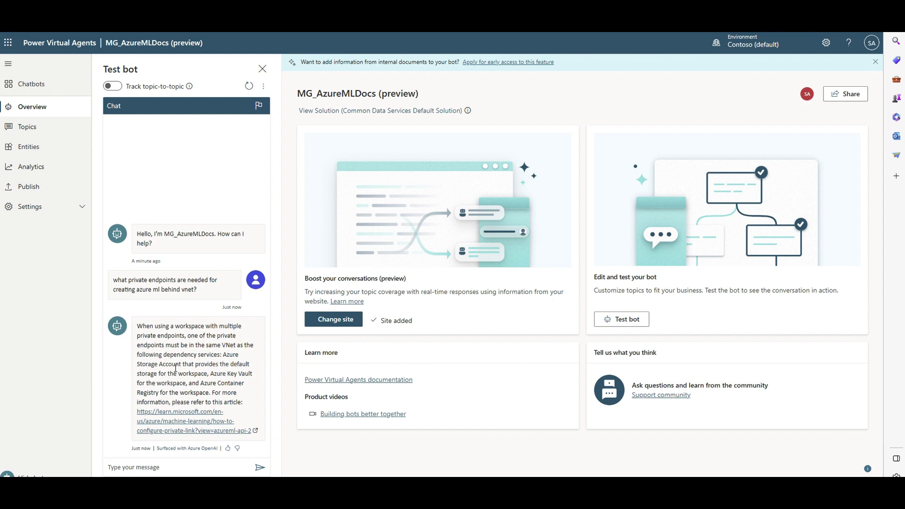
Read the bot's answer on private endpoints, then open the cited Microsoft Learn article and skim its prerequisites and limitations
{"action": "left_click_drag", "start_coordinate": [136, 365], "coordinate": [241, 374]}
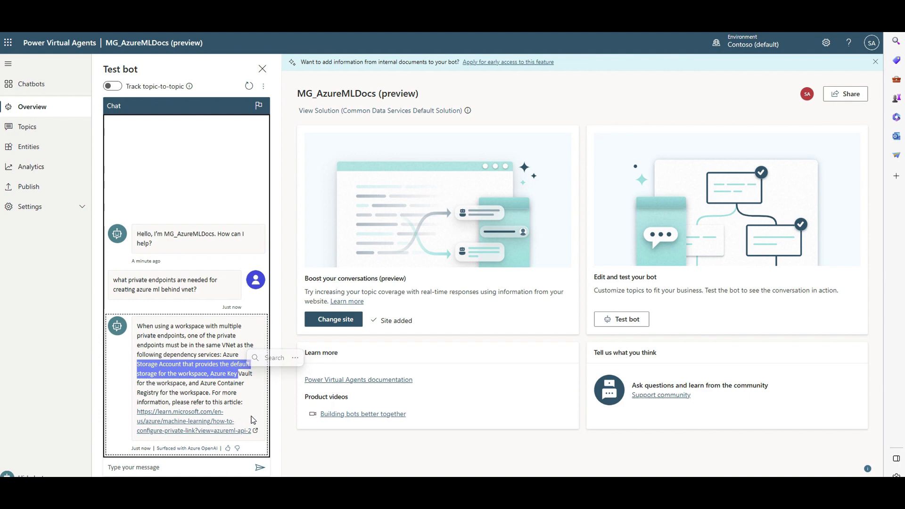
{"action": "left_click", "coordinate": [204, 419]}
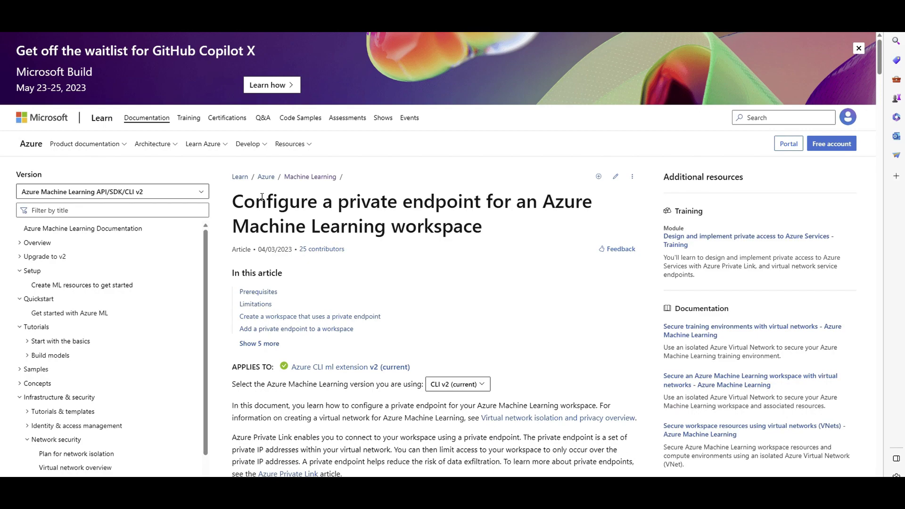
{"action": "left_click_drag", "start_coordinate": [244, 199], "coordinate": [493, 234]}
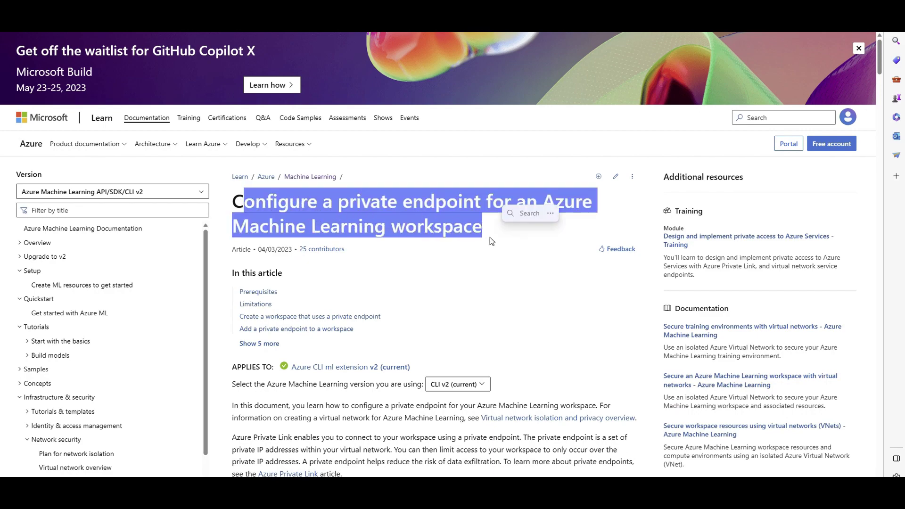
{"action": "scroll", "coordinate": [486, 243], "scroll_direction": "down", "scroll_amount": 10}
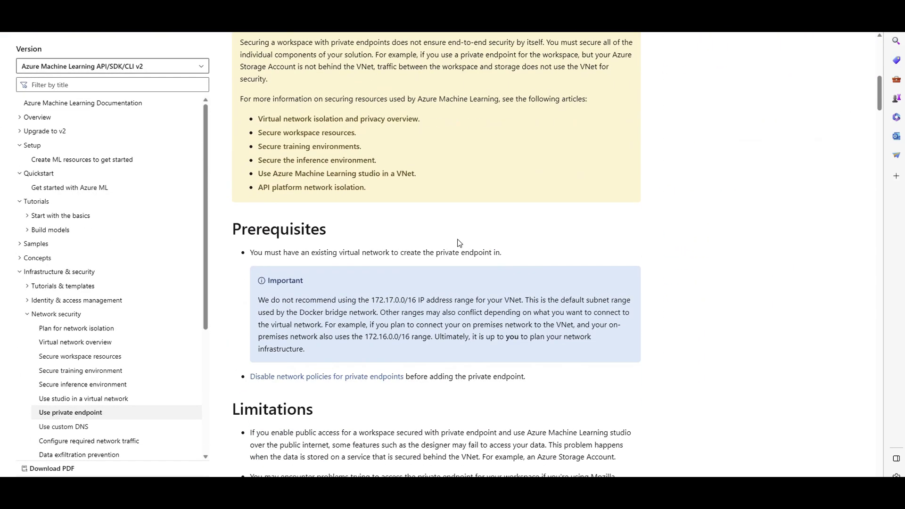
{"action": "scroll", "coordinate": [476, 244], "scroll_direction": "down", "scroll_amount": 15}
{"action": "scroll", "coordinate": [394, 230], "scroll_direction": "down", "scroll_amount": 1}
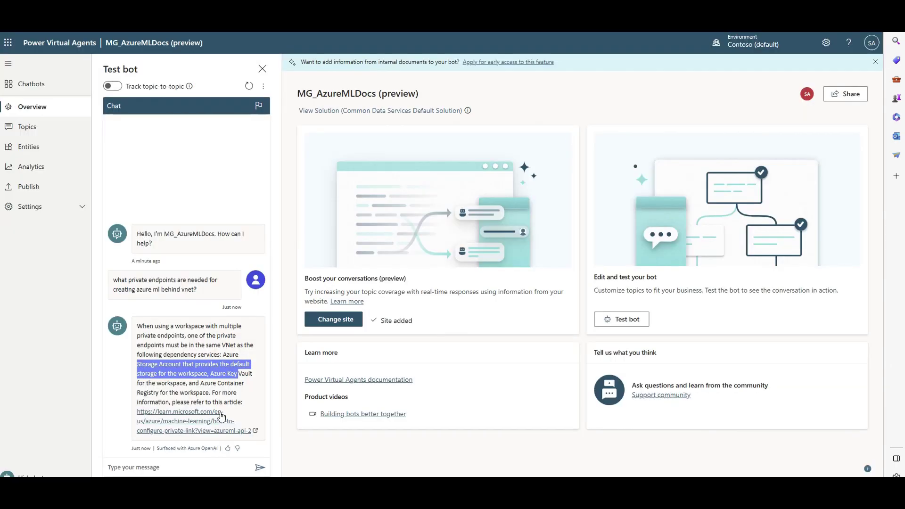
Return to the bot's test chat and ask "how can I create a chatbot using GPT in power virtual agent?"
{"action": "left_click", "coordinate": [206, 467]}
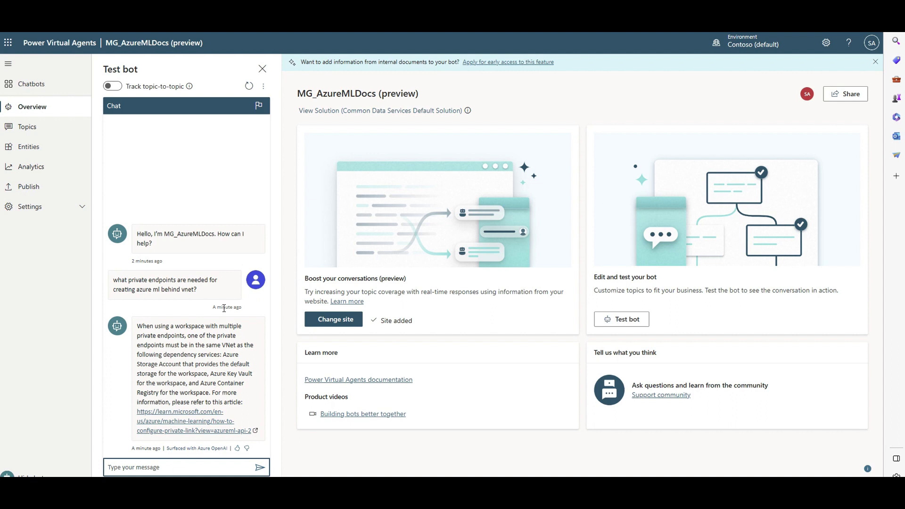
{"action": "type", "text": "how can I create a chatbot using GPT in power v"}
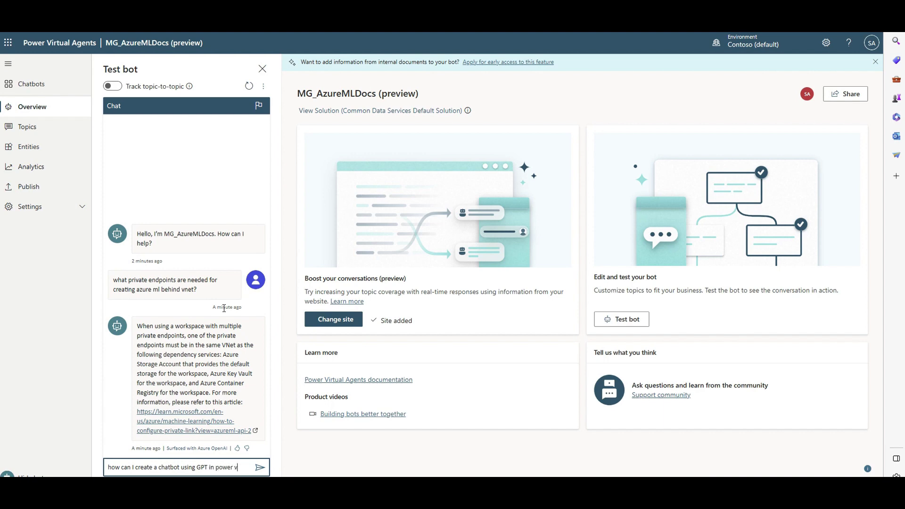
{"action": "type", "text": "irtual agent"}
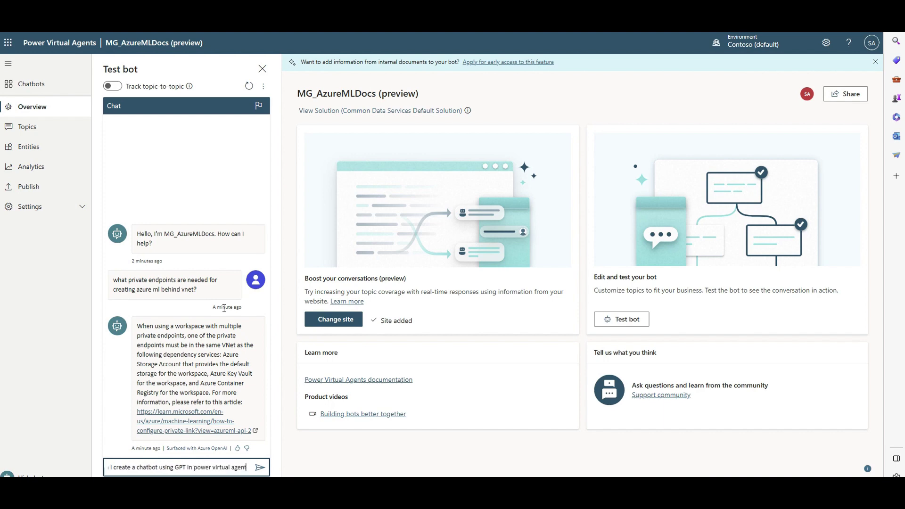
{"action": "type", "text": "?"}
{"action": "key", "text": "Return"}
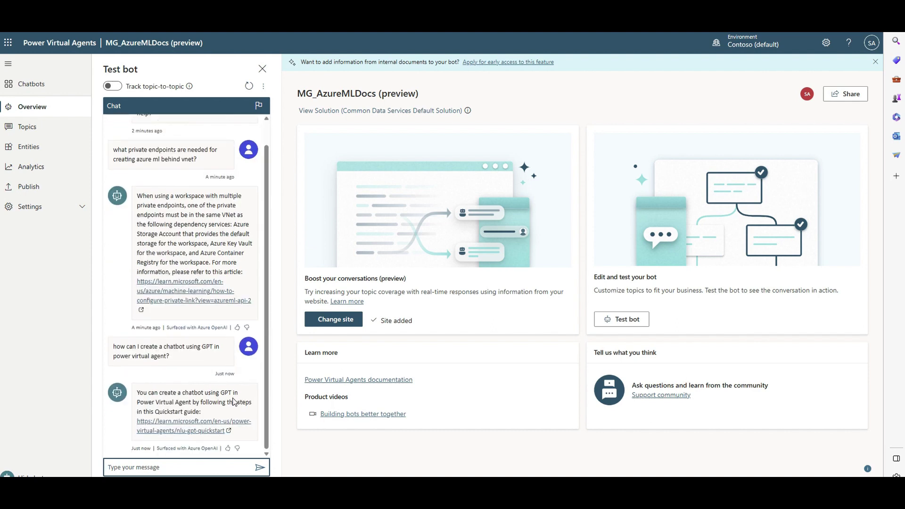
Open the article cited in the answer about GPT chatbots and check its publication date
{"action": "left_click", "coordinate": [172, 430]}
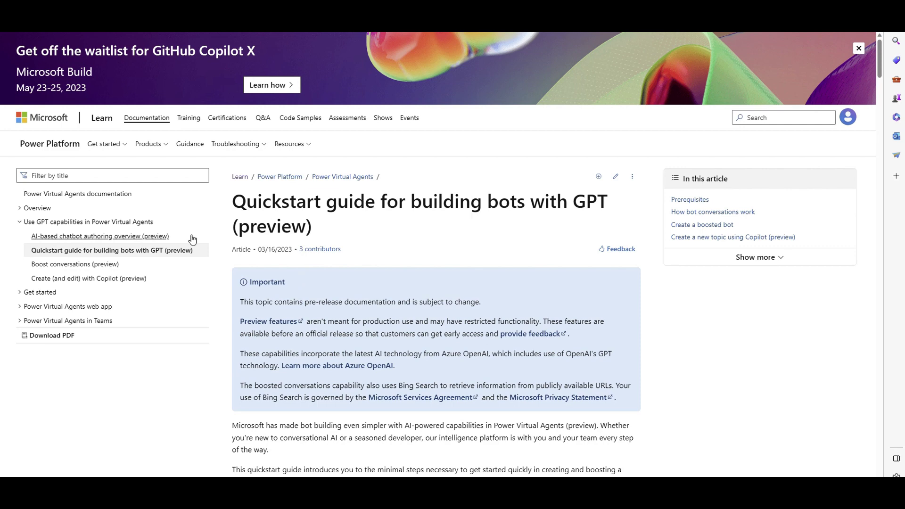
{"action": "scroll", "coordinate": [273, 203], "scroll_direction": "down", "scroll_amount": 2}
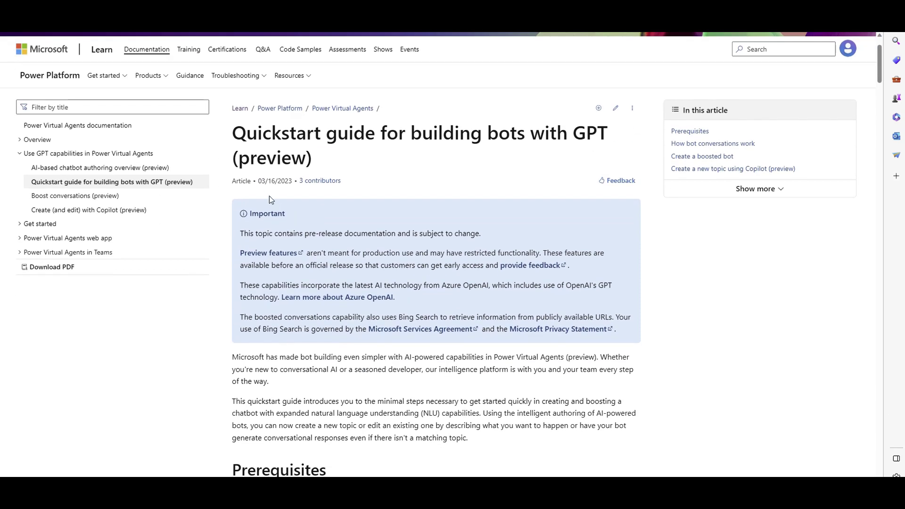
{"action": "double_click", "coordinate": [260, 182]}
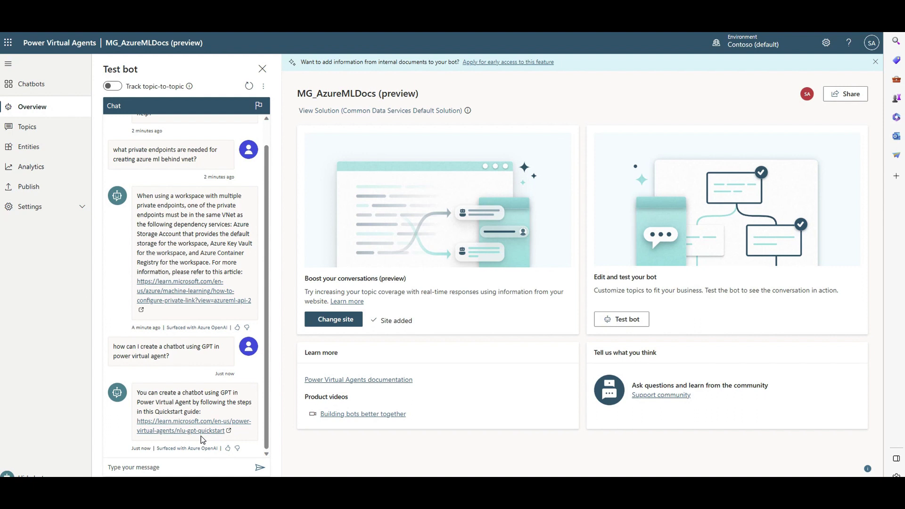
Open the bot's Goodbye topic, examine its trigger phrases, question and condition branches, and return to the list of topics
{"action": "left_click", "coordinate": [15, 135]}
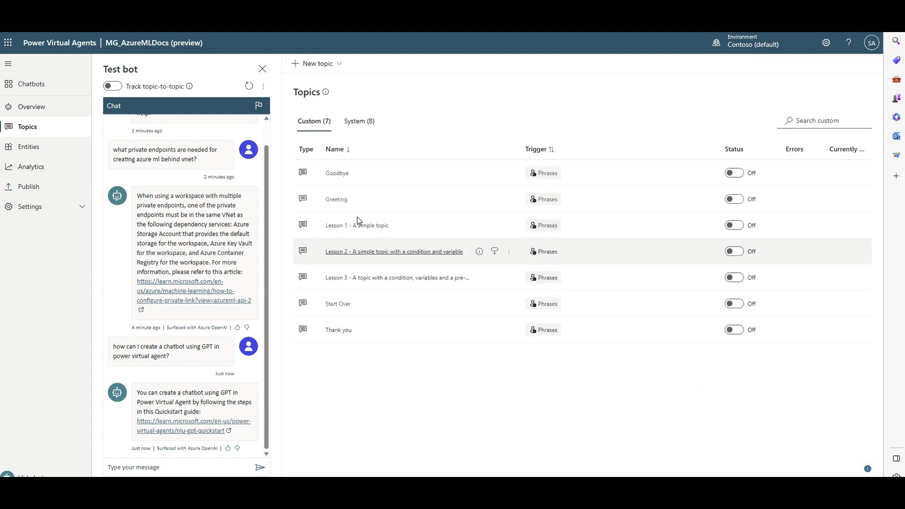
{"action": "left_click", "coordinate": [337, 179]}
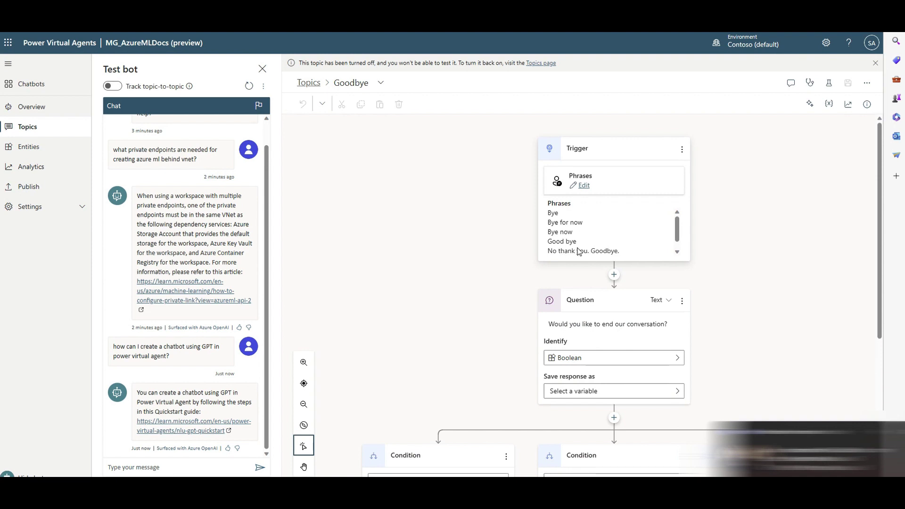
{"action": "scroll", "coordinate": [608, 241], "scroll_direction": "down", "scroll_amount": 1}
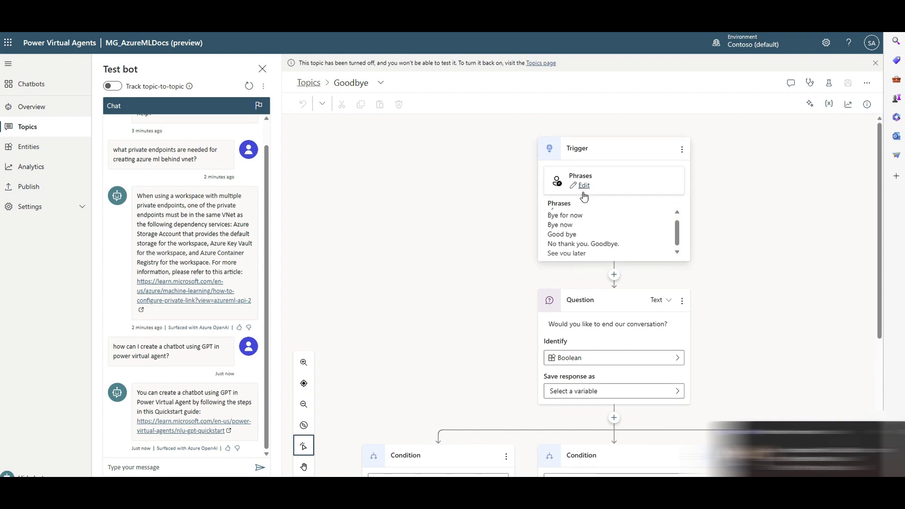
{"action": "scroll", "coordinate": [542, 259], "scroll_direction": "down", "scroll_amount": 3}
{"action": "scroll", "coordinate": [585, 198], "scroll_direction": "up", "scroll_amount": 2}
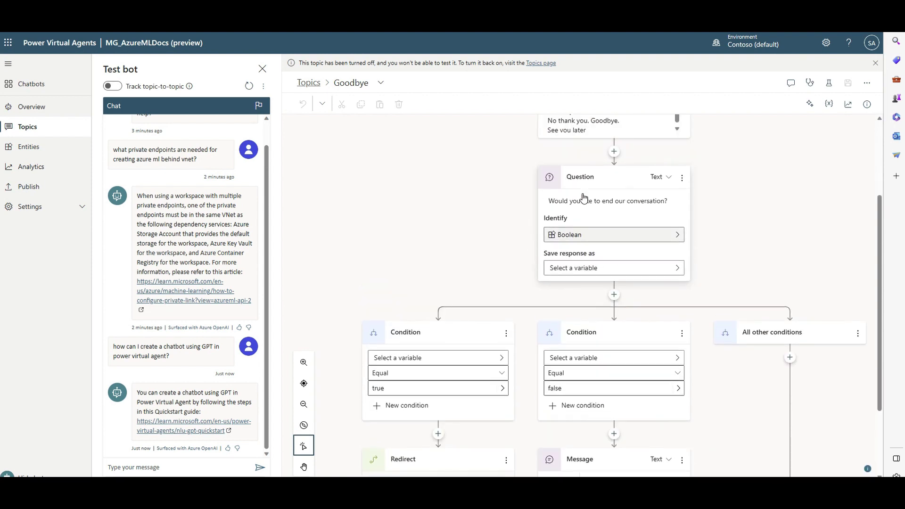
{"action": "scroll", "coordinate": [569, 231], "scroll_direction": "up", "scroll_amount": 2}
{"action": "scroll", "coordinate": [542, 273], "scroll_direction": "down", "scroll_amount": 3}
{"action": "scroll", "coordinate": [515, 311], "scroll_direction": "down", "scroll_amount": 2}
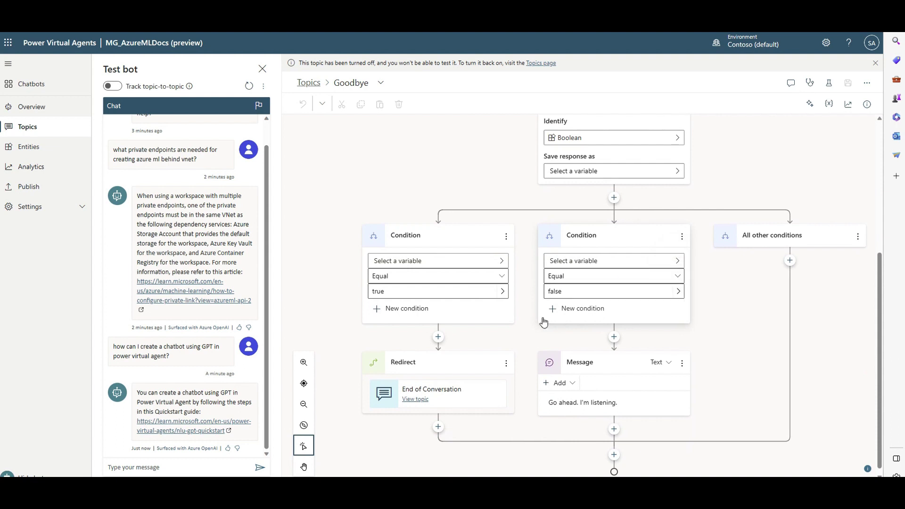
{"action": "scroll", "coordinate": [552, 315], "scroll_direction": "up", "scroll_amount": 4}
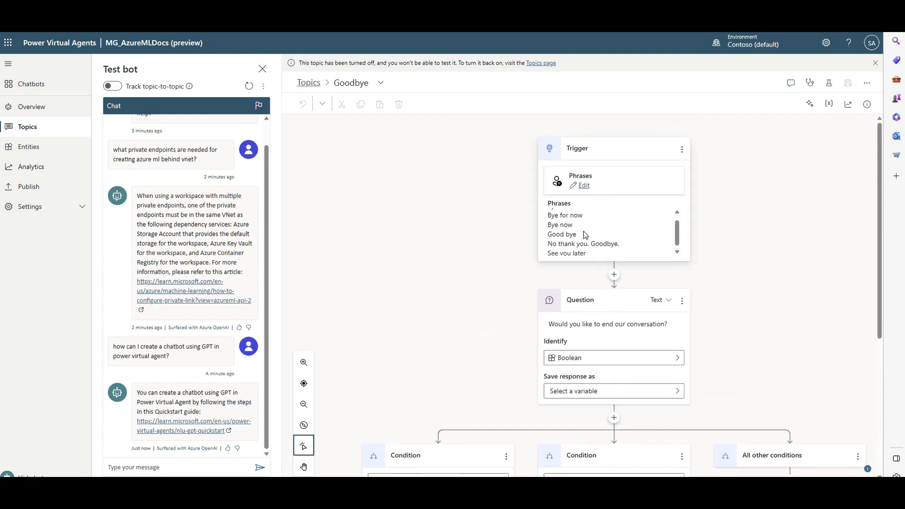
{"action": "left_click", "coordinate": [309, 83]}
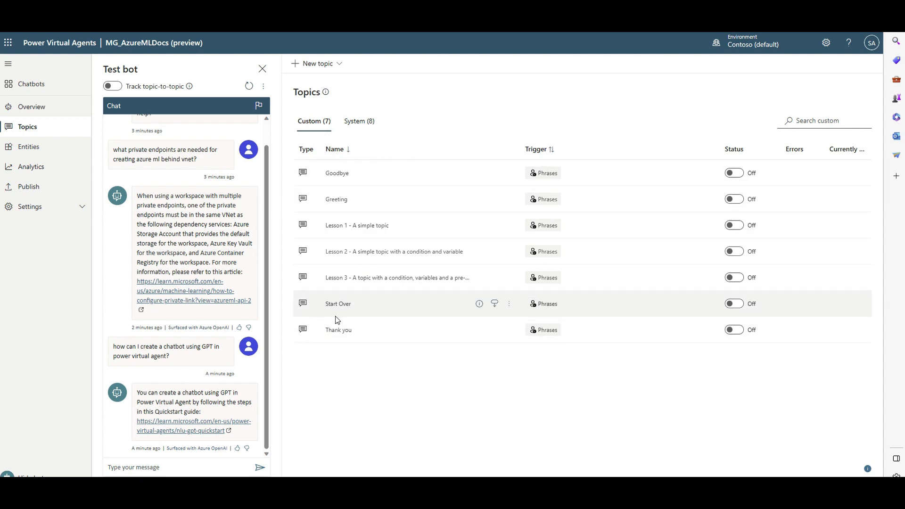
Create a topic with Copilot named "ordering pizza", using the example description about choosing common pizza types and how many to order
{"action": "left_click", "coordinate": [328, 70]}
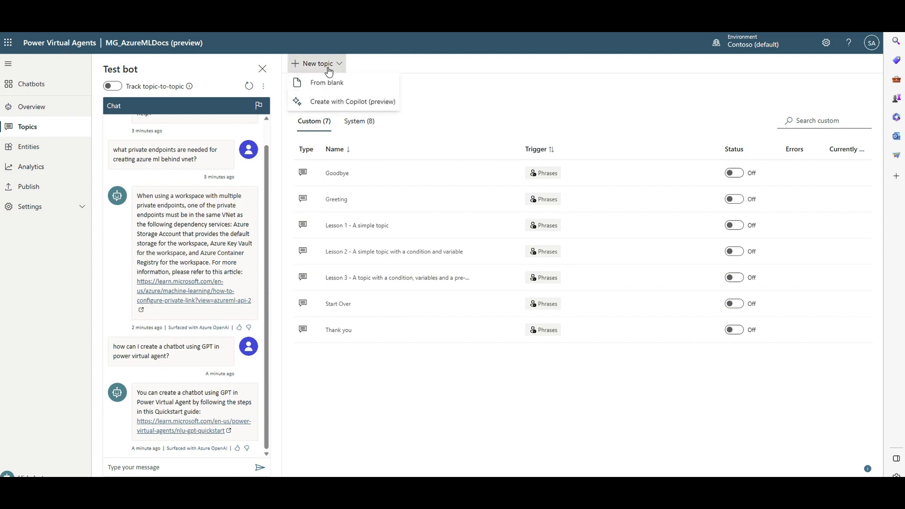
{"action": "left_click", "coordinate": [344, 106]}
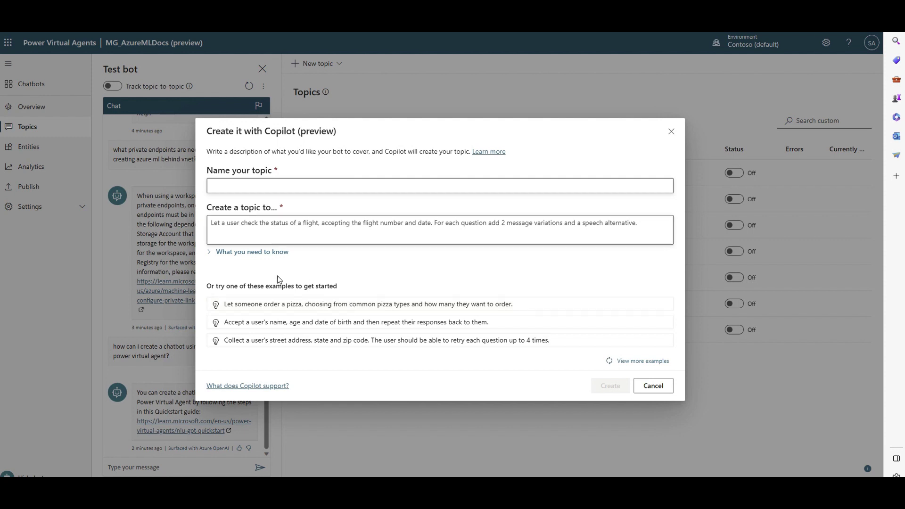
{"action": "left_click", "coordinate": [294, 307]}
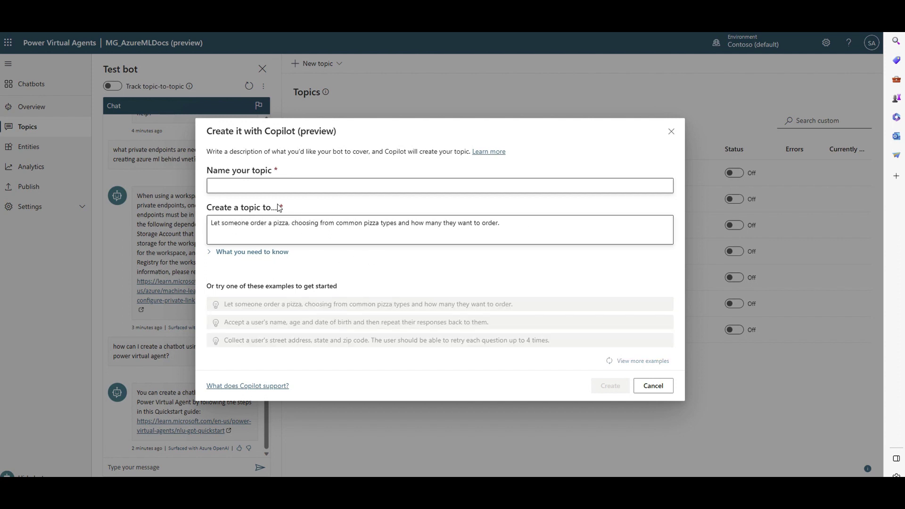
{"action": "left_click", "coordinate": [270, 184]}
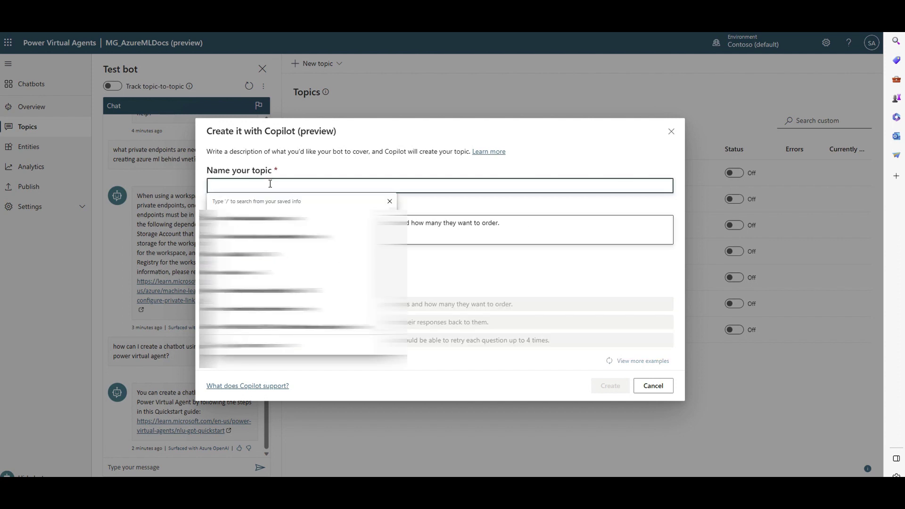
{"action": "type", "text": "test"}
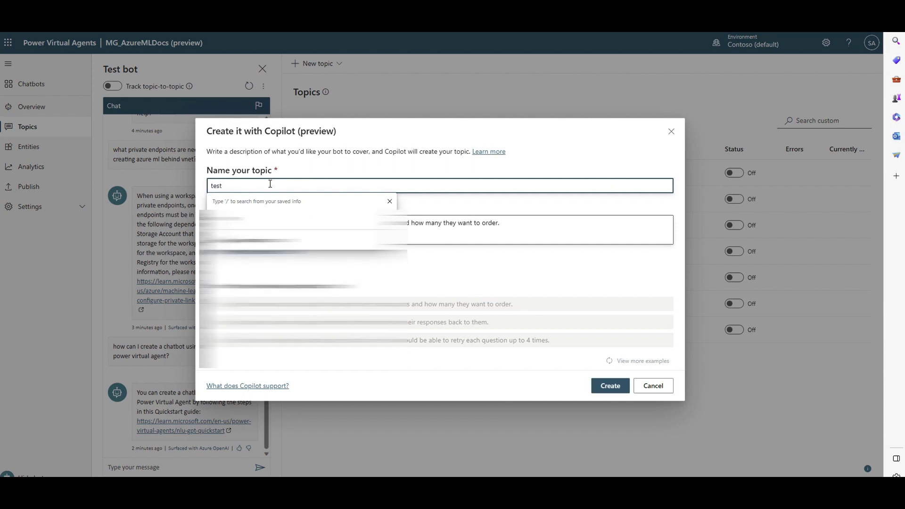
{"action": "key", "text": "ctrl+a"}
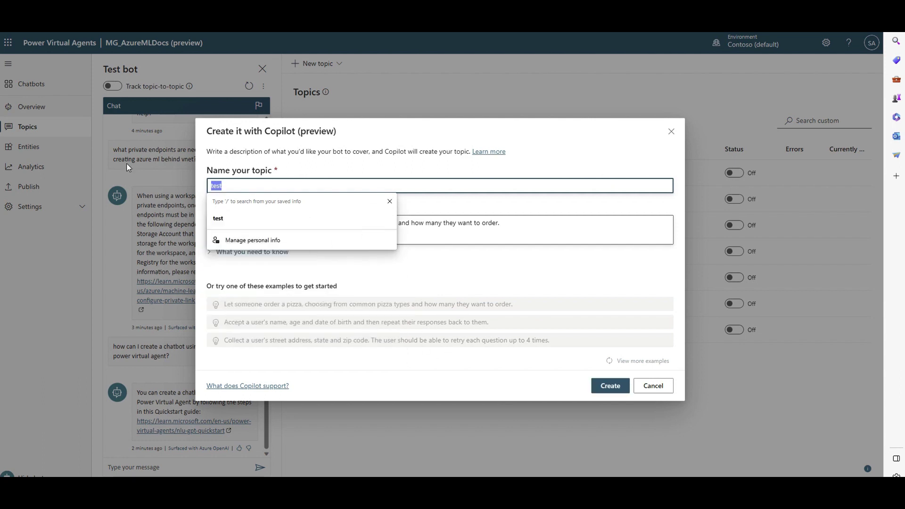
{"action": "type", "text": "ordering pizza"}
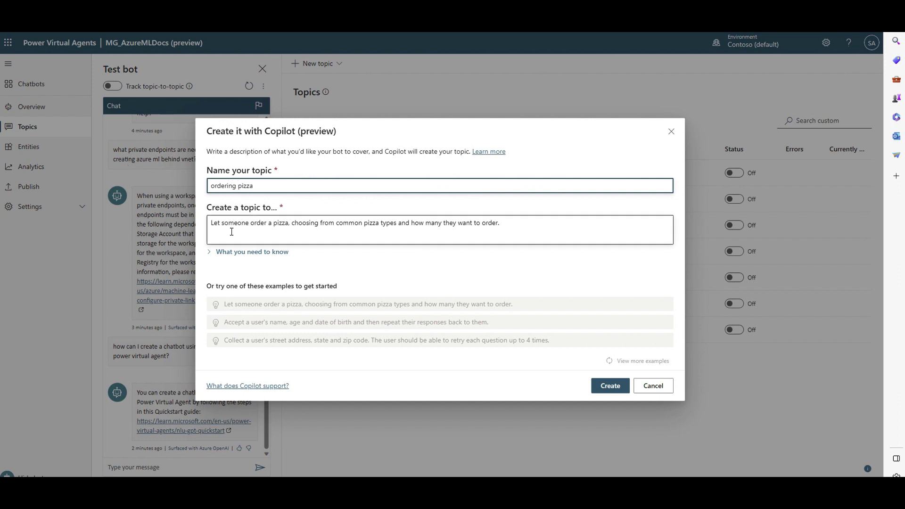
{"action": "left_click", "coordinate": [610, 385]}
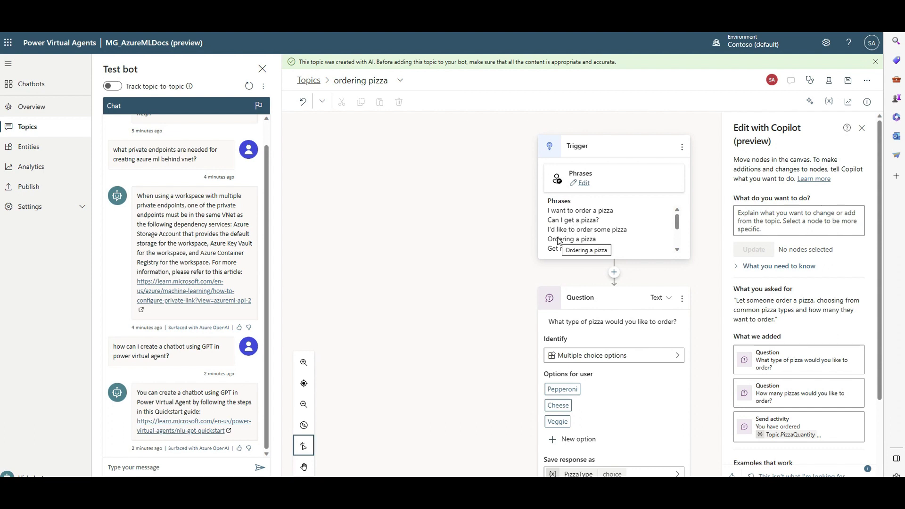
Look through the trigger phrases, questions and closing message of the ordering pizza topic
{"action": "scroll", "coordinate": [580, 236], "scroll_direction": "down", "scroll_amount": 2}
{"action": "scroll", "coordinate": [564, 246], "scroll_direction": "down", "scroll_amount": 5}
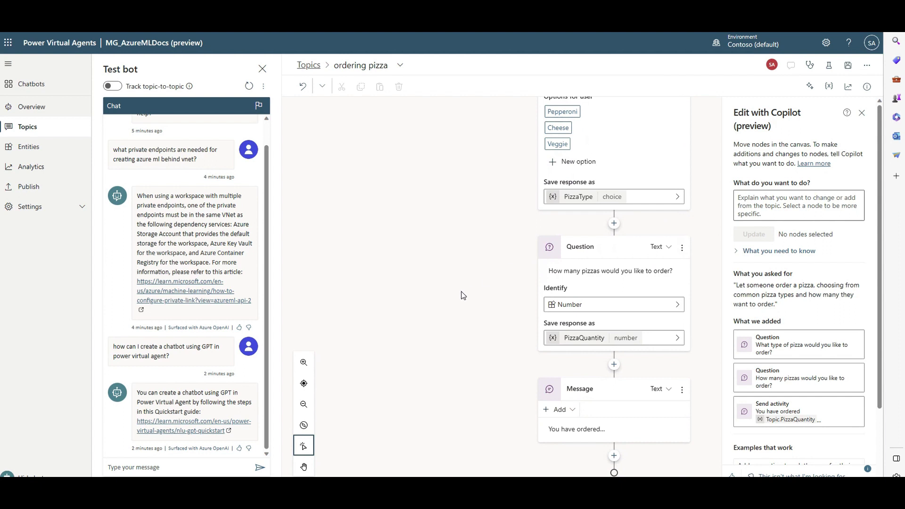
{"action": "scroll", "coordinate": [598, 250], "scroll_direction": "up", "scroll_amount": 5}
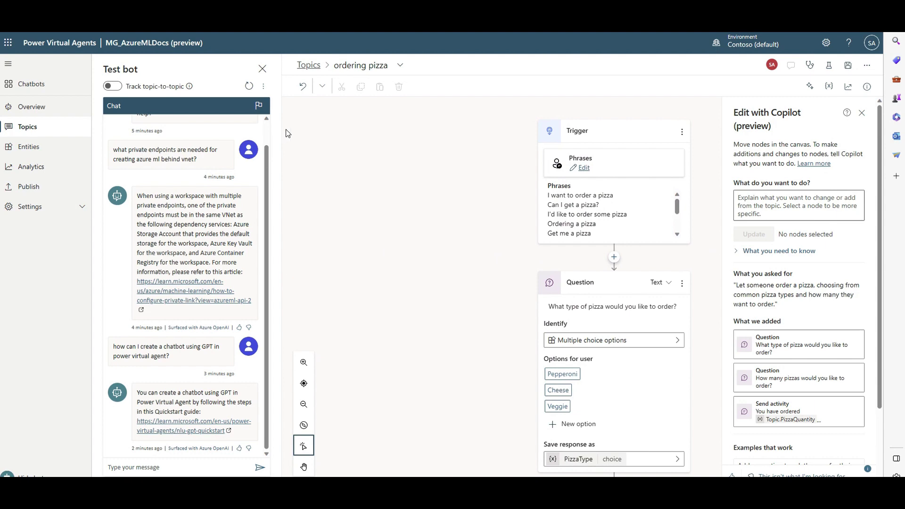
Leave the ordering pizza topic without saving it and check the bot's publishing status
{"action": "left_click", "coordinate": [309, 65]}
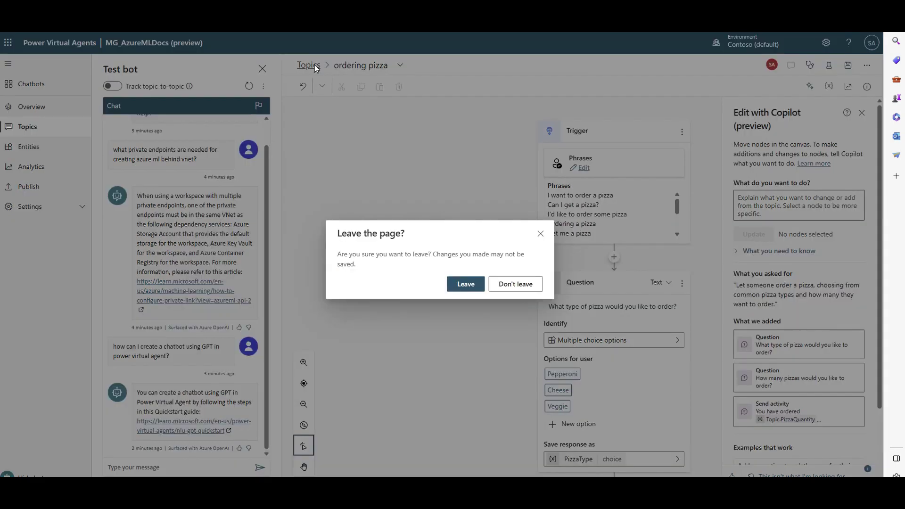
{"action": "left_click", "coordinate": [480, 285]}
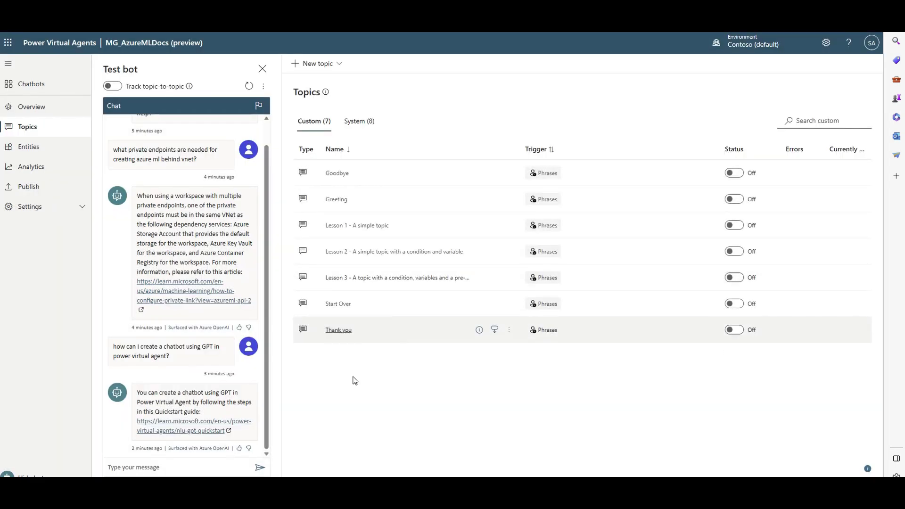
{"action": "left_click", "coordinate": [41, 195]}
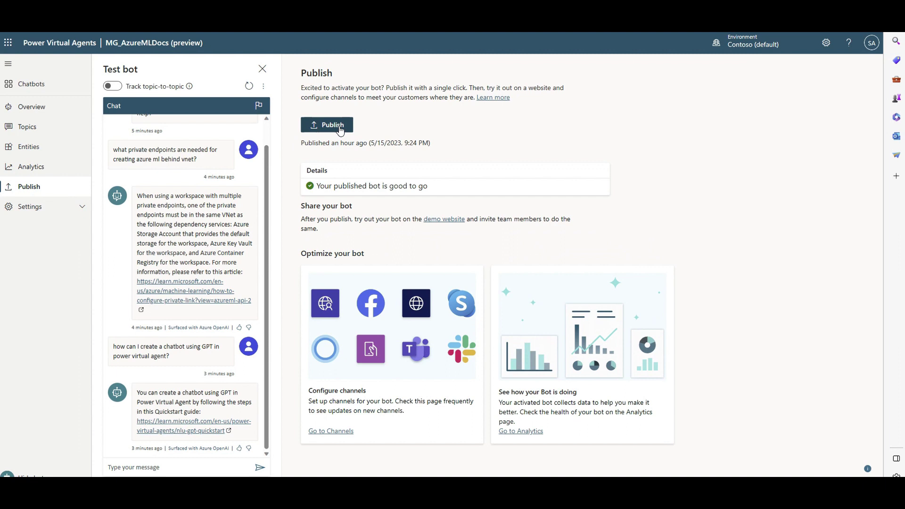
{"action": "left_click_drag", "start_coordinate": [440, 187], "coordinate": [354, 187]}
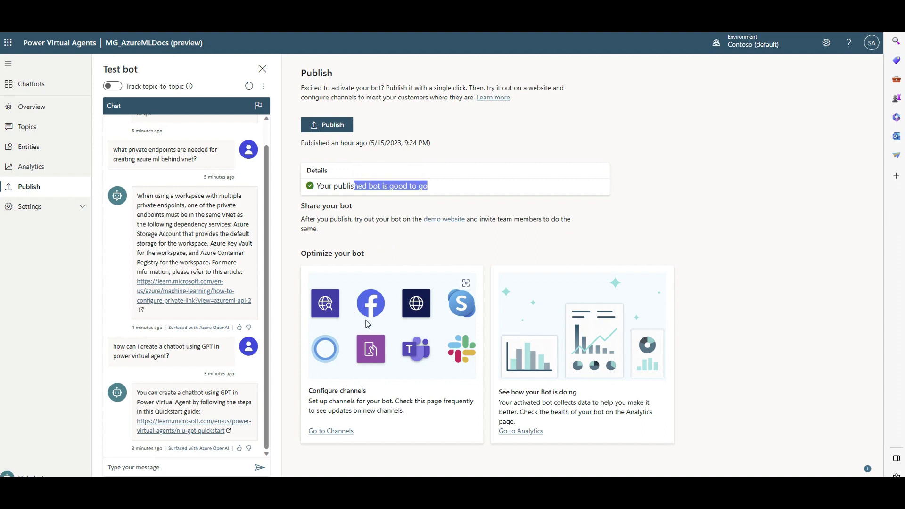
Open the bot's channel settings and look through the channels it can be deployed to
{"action": "left_click", "coordinate": [339, 432]}
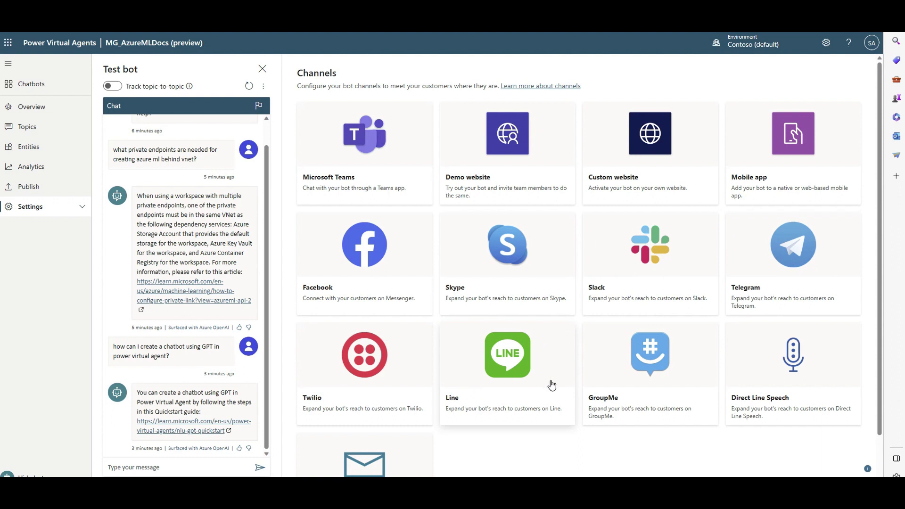
{"action": "scroll", "coordinate": [404, 354], "scroll_direction": "down", "scroll_amount": 1}
{"action": "scroll", "coordinate": [414, 376], "scroll_direction": "up", "scroll_amount": 1}
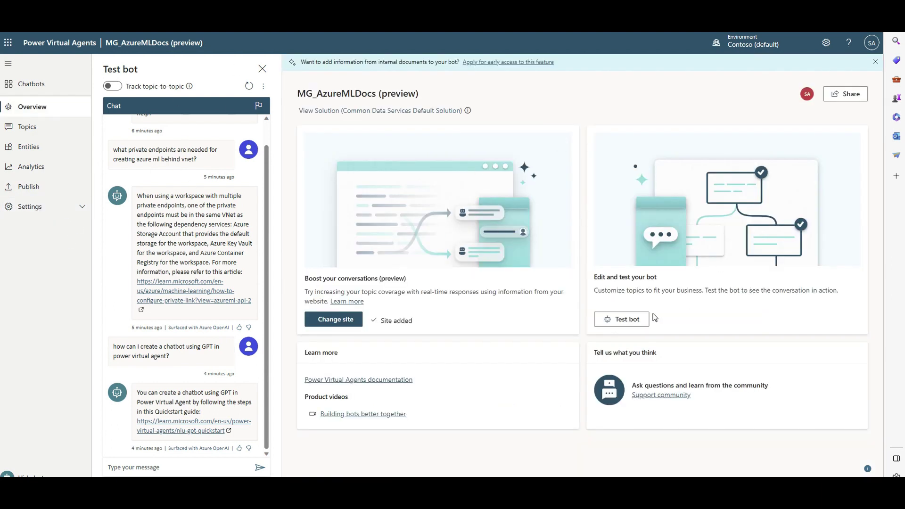
Return to the bot's publishing page and open its demo website
{"action": "left_click", "coordinate": [635, 319]}
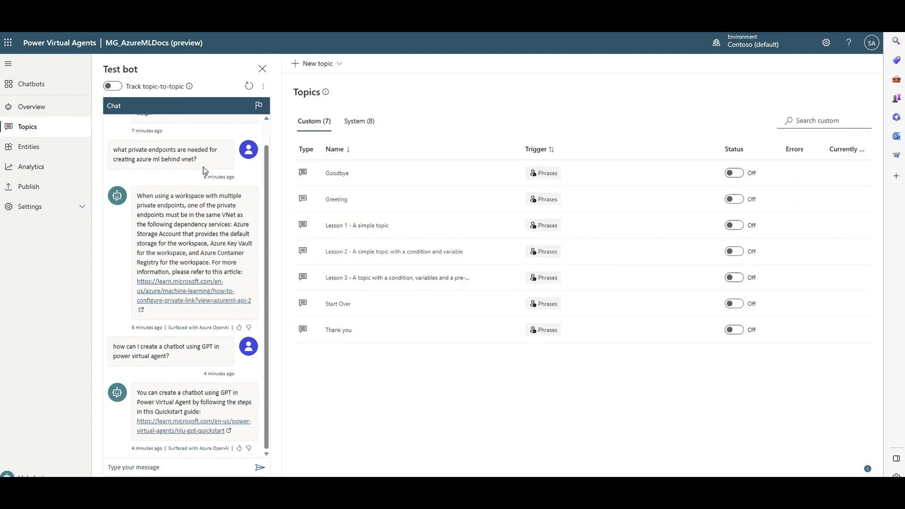
{"action": "left_click", "coordinate": [56, 187]}
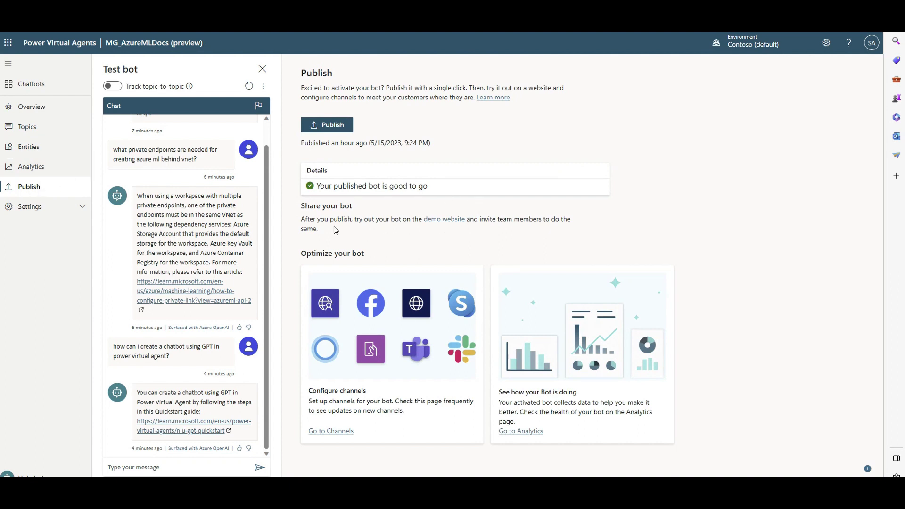
{"action": "left_click", "coordinate": [444, 220]}
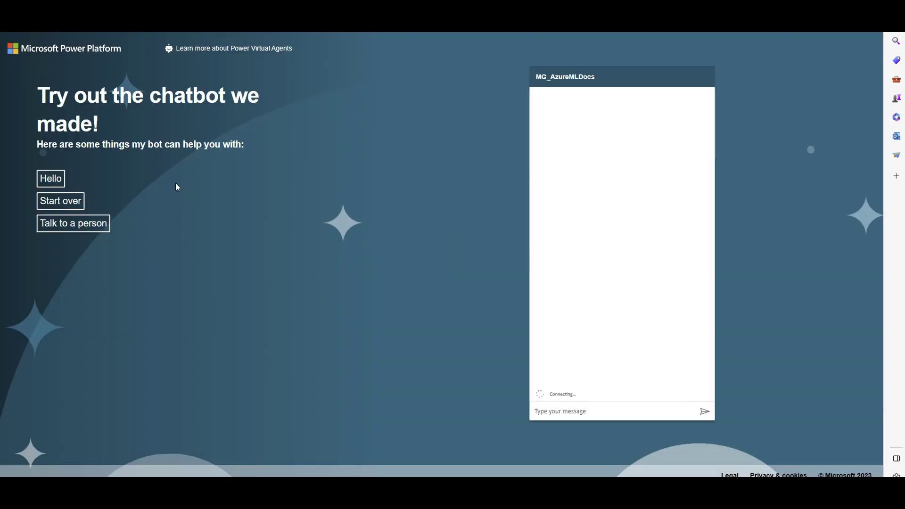
Ask the published bot on the demo website "what is azure artifacts in azure devops?"
{"action": "left_click", "coordinate": [574, 407]}
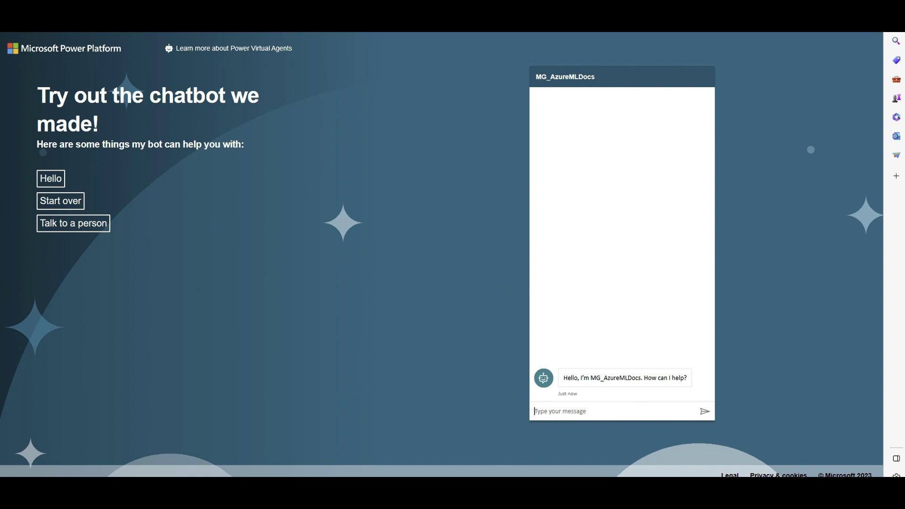
{"action": "right_click", "coordinate": [571, 412]}
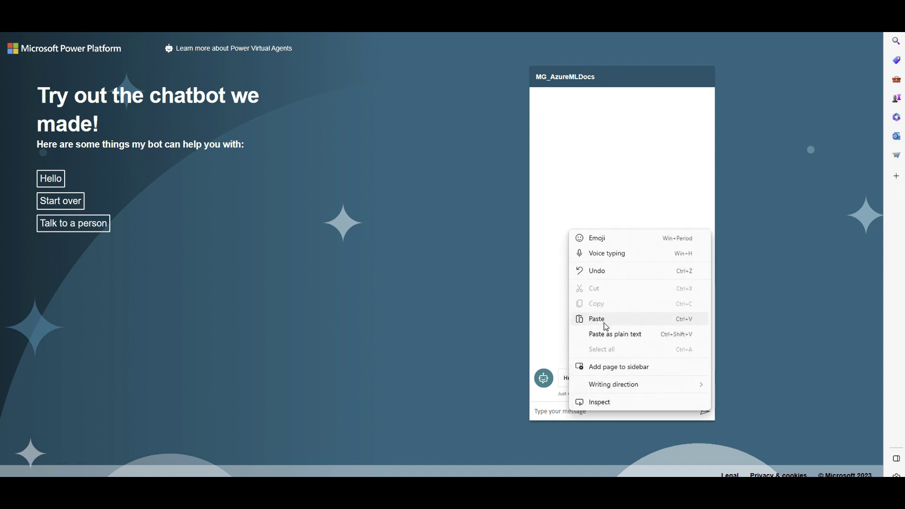
{"action": "left_click", "coordinate": [610, 314]}
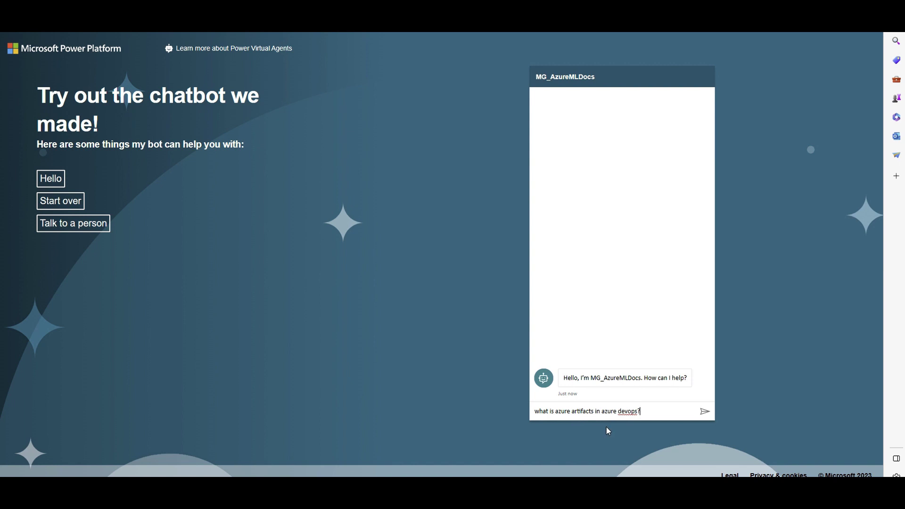
{"action": "left_click", "coordinate": [705, 412]}
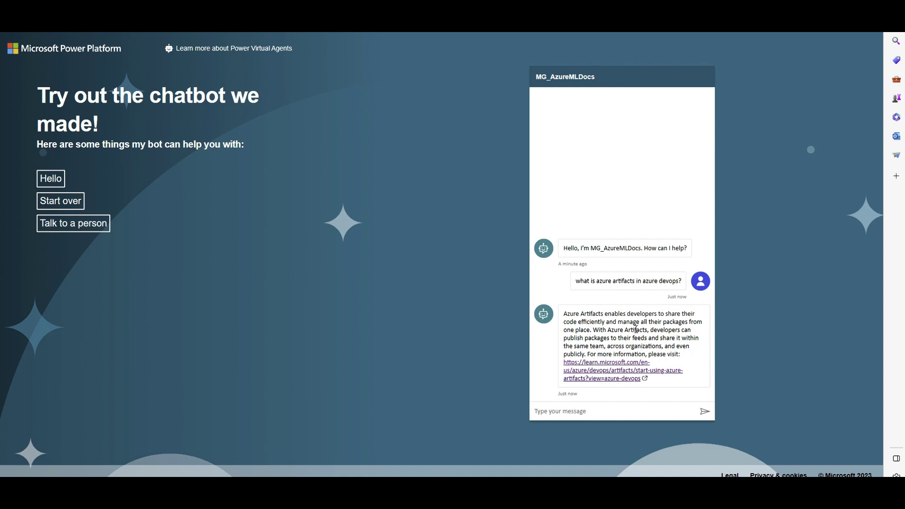
Review the bot's answer about Azure Artifacts, open the article it cites and check that article's title
{"action": "left_click_drag", "start_coordinate": [564, 314], "coordinate": [599, 330]}
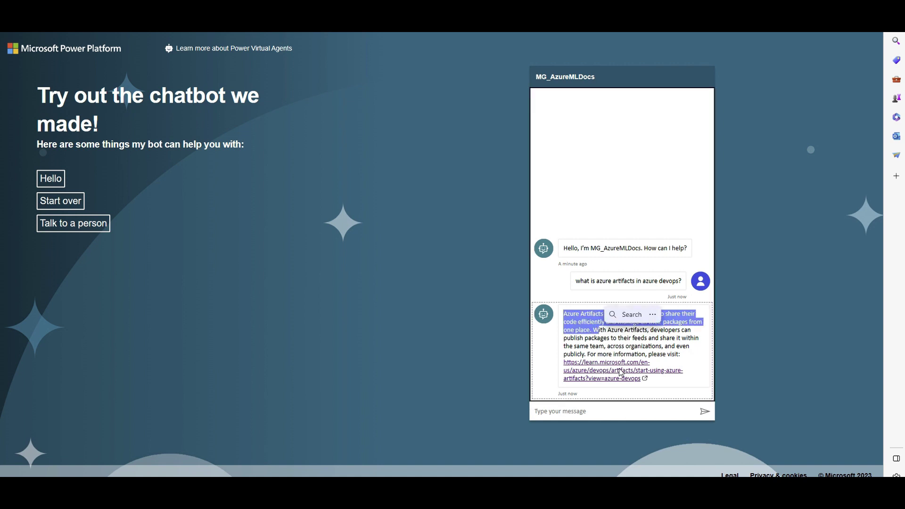
{"action": "left_click", "coordinate": [621, 373]}
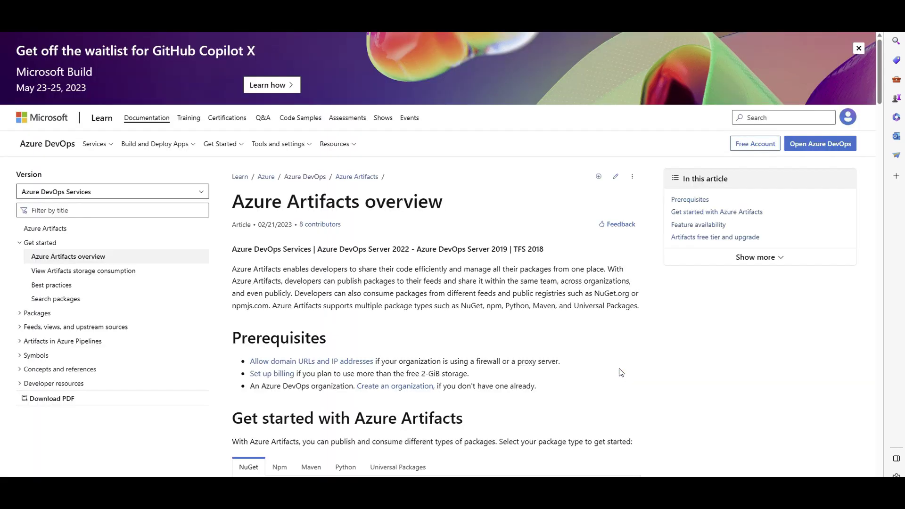
{"action": "left_click_drag", "start_coordinate": [242, 203], "coordinate": [395, 204]}
{"action": "left_click_drag", "start_coordinate": [260, 224], "coordinate": [315, 201]}
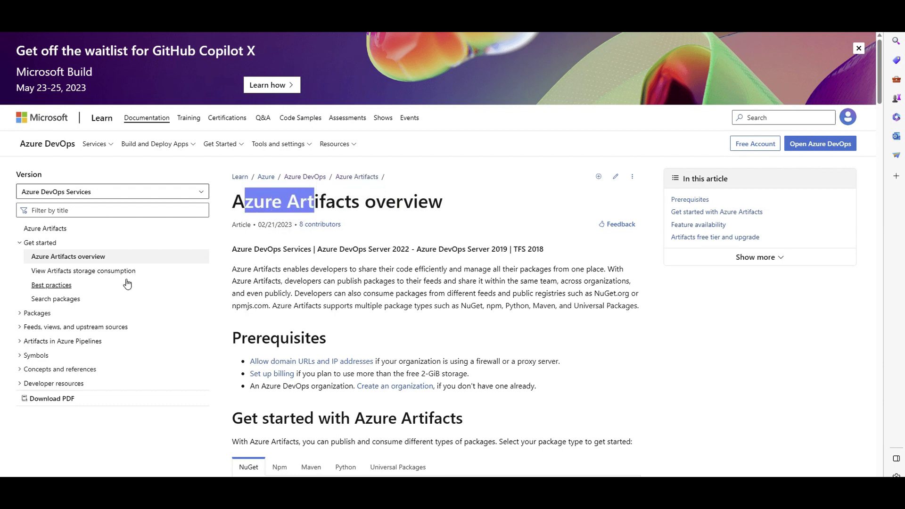